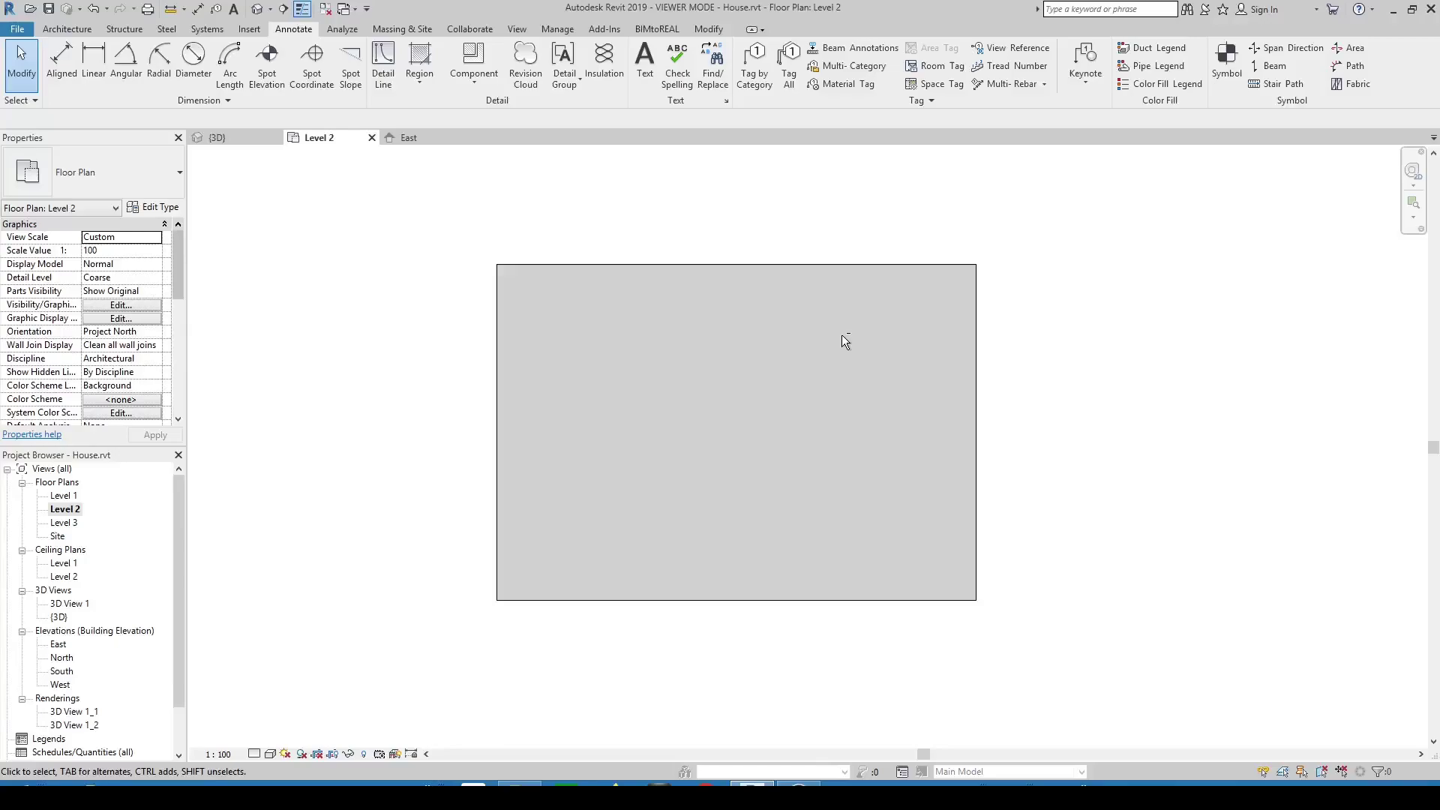
Select the Level 2 floor, then view the slab 2' - 0" above Level 2 in the East elevation
left_click(837, 264)
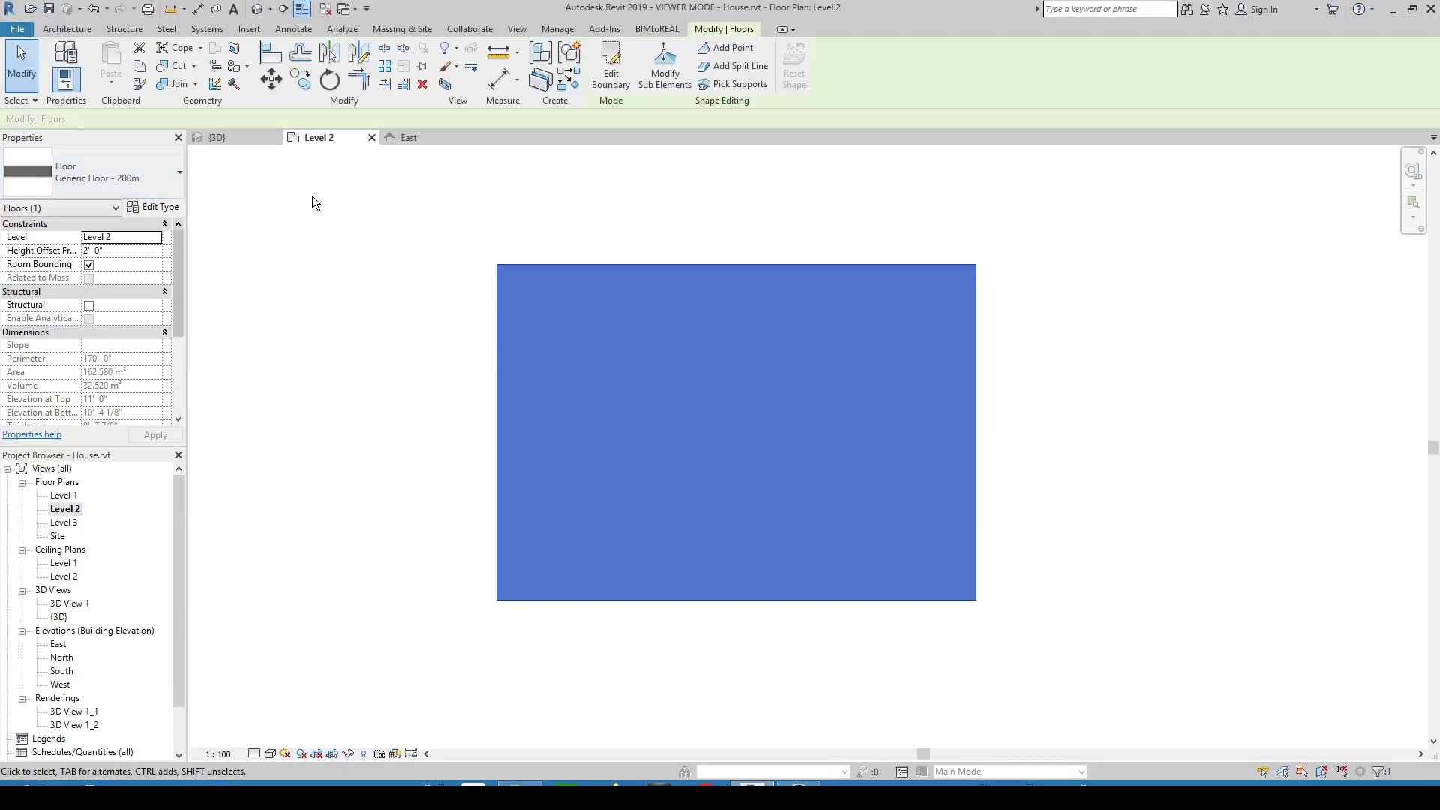
left_click(363, 196)
Place an 11' - 0" spot elevation (EL) on the floor slab in the East elevation
left_click(402, 140)
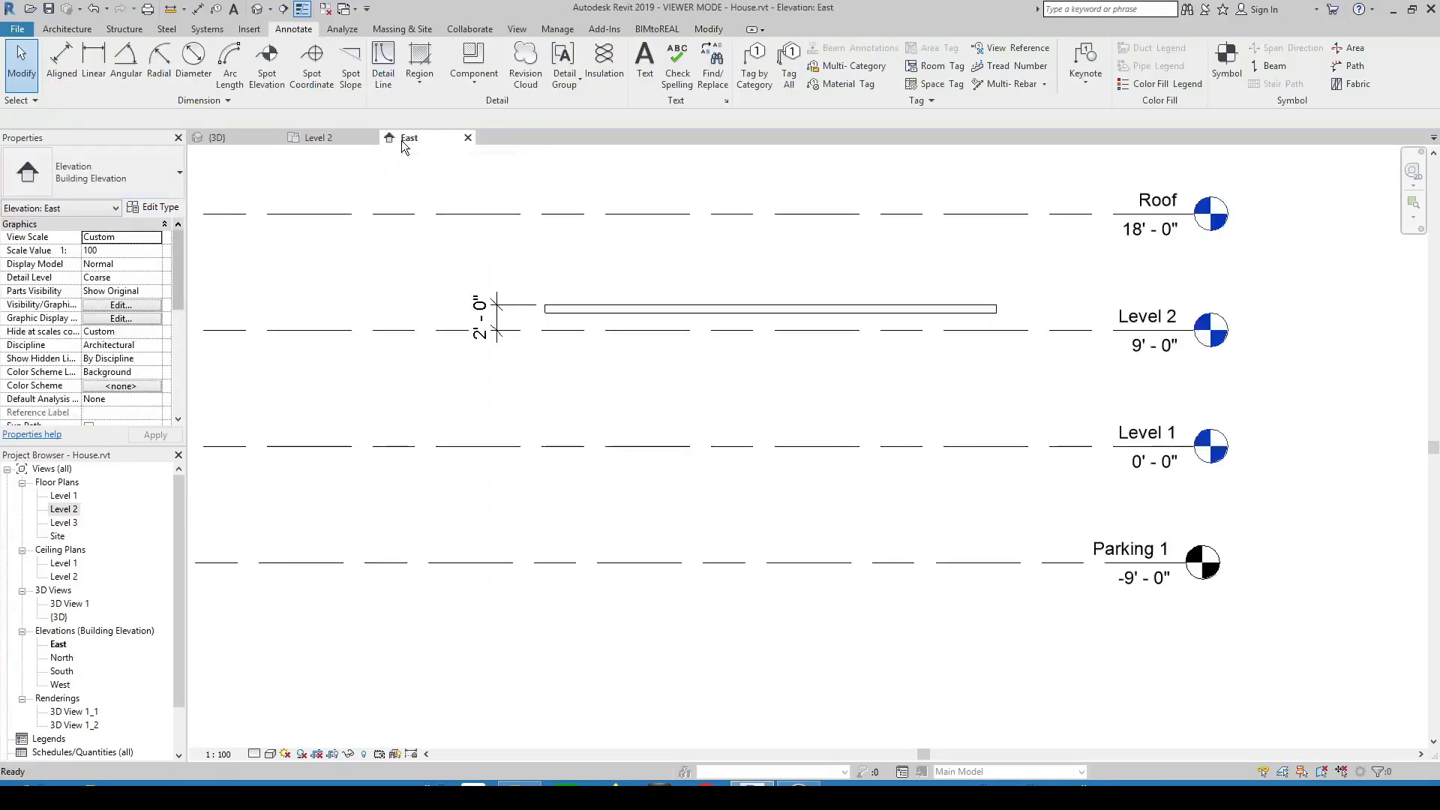
key("e")
key("l")
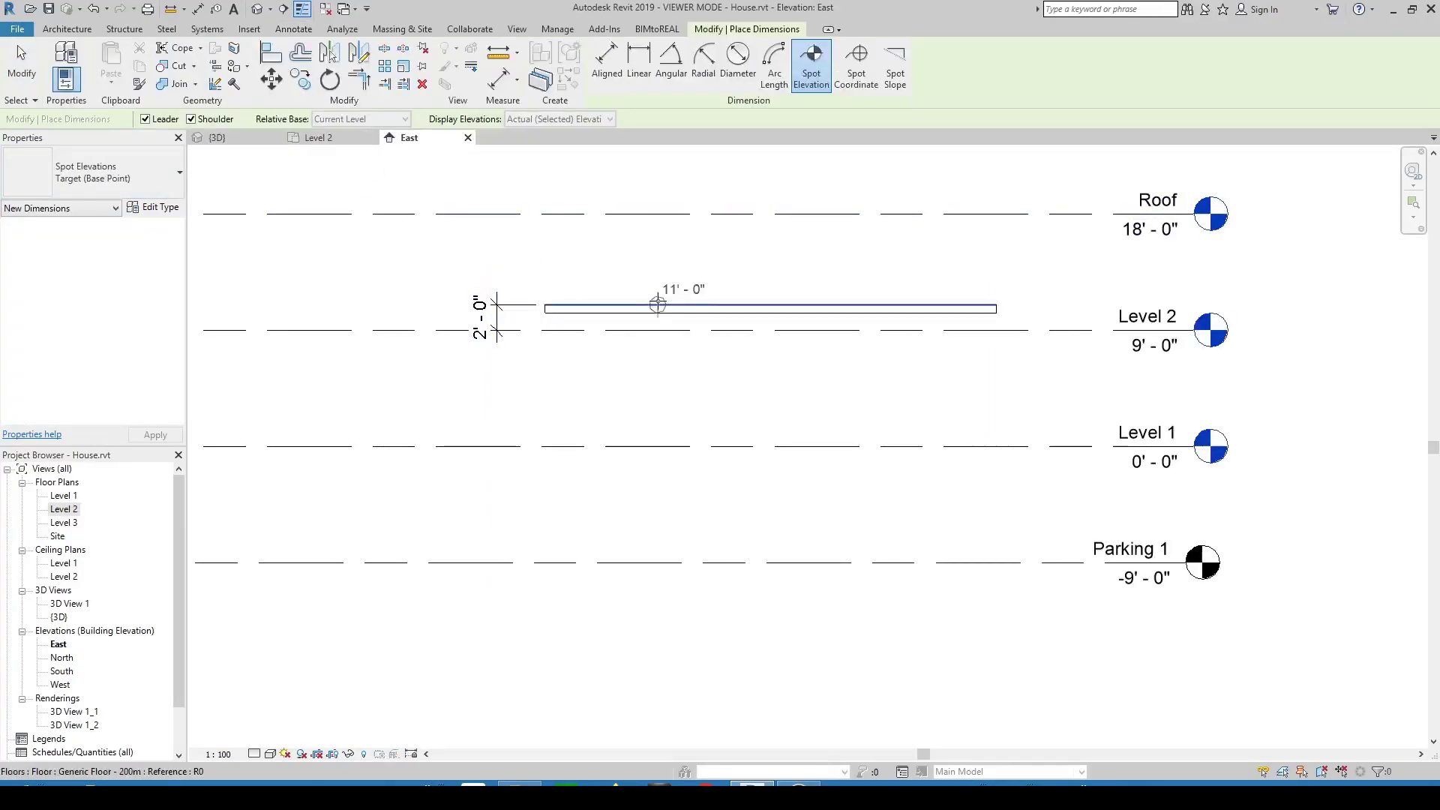
left_click(658, 299)
left_click(676, 273)
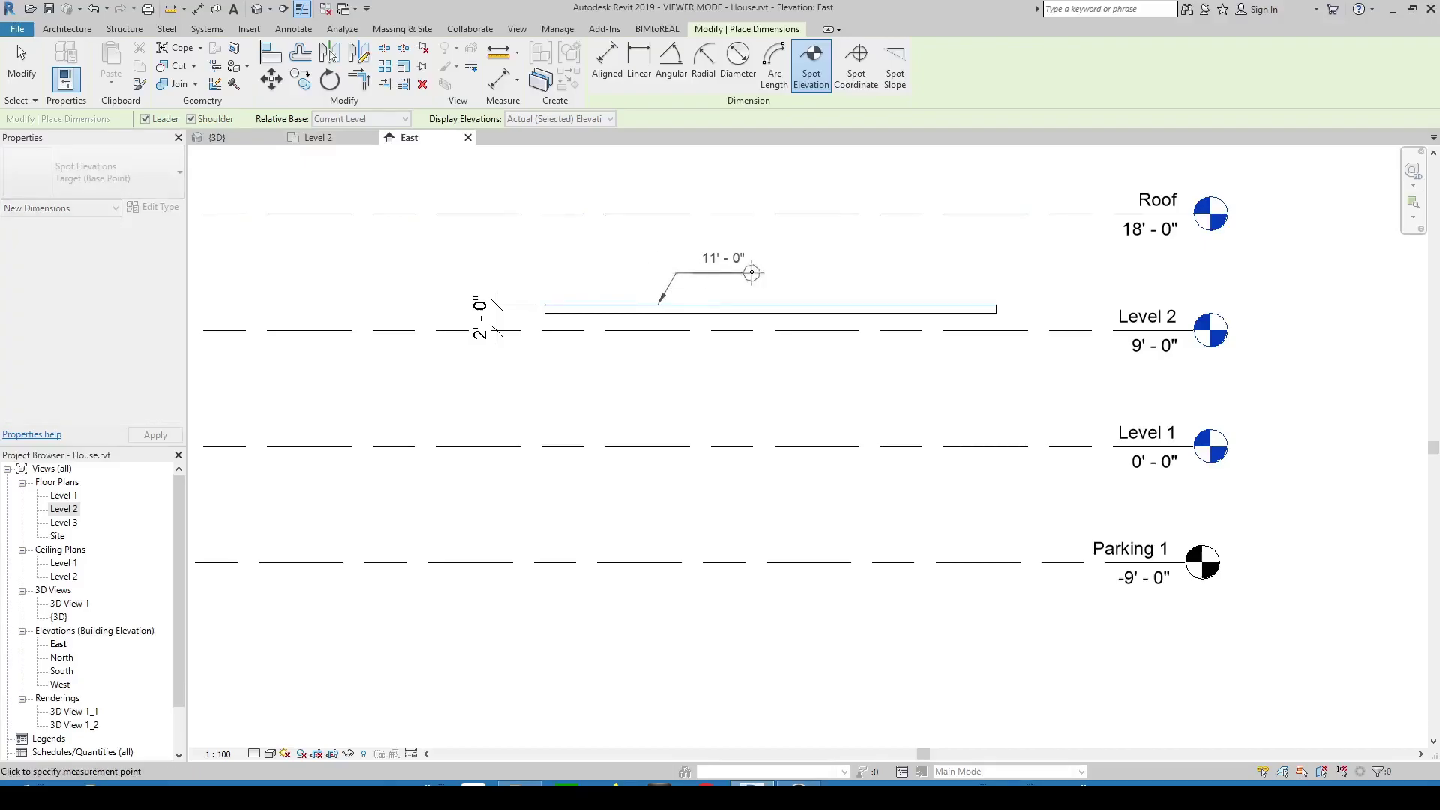
left_click(751, 272)
key("Escape")
key("Escape")
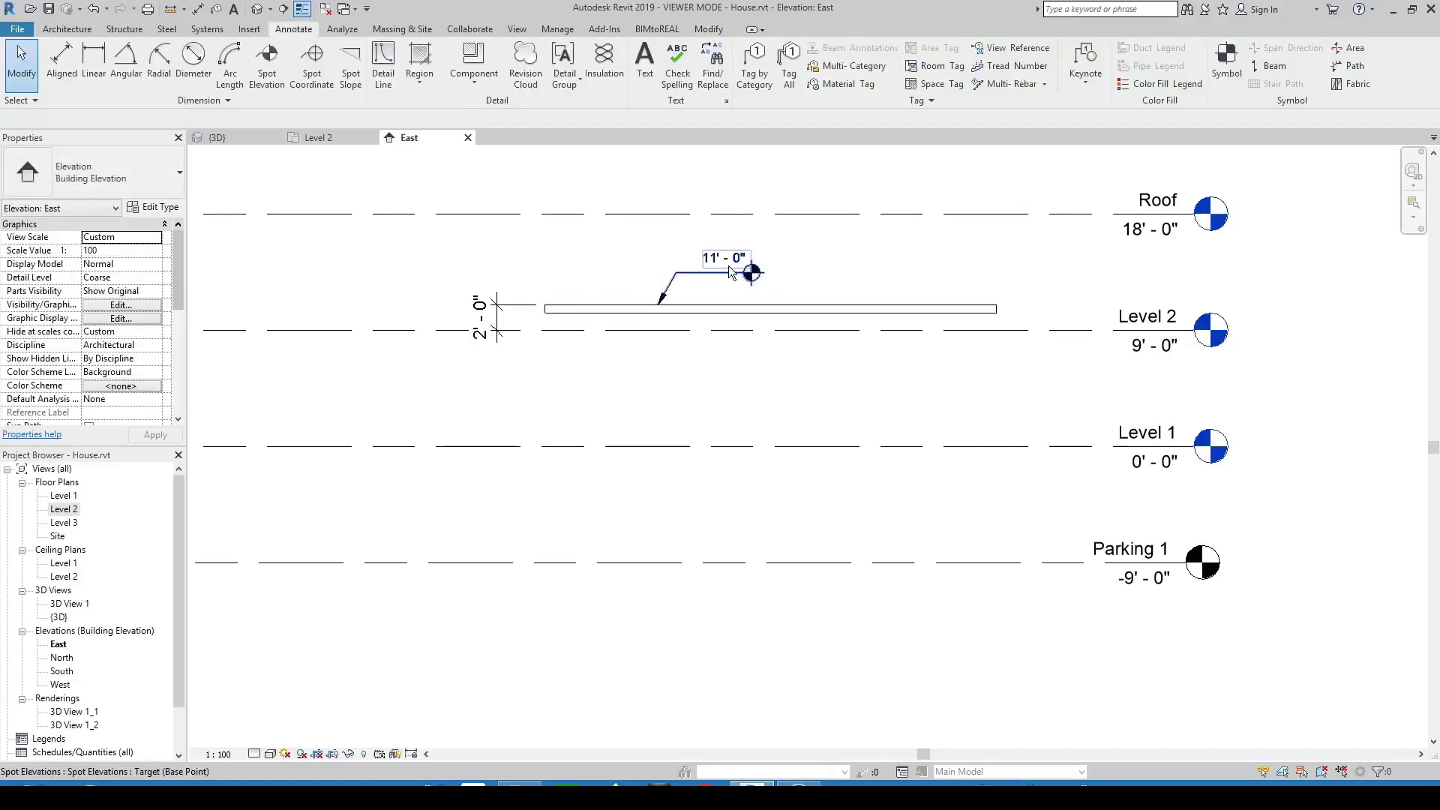
Set Level 1's type Elevation Base to Survey Point so it reads 125' - 0"
left_click(1152, 442)
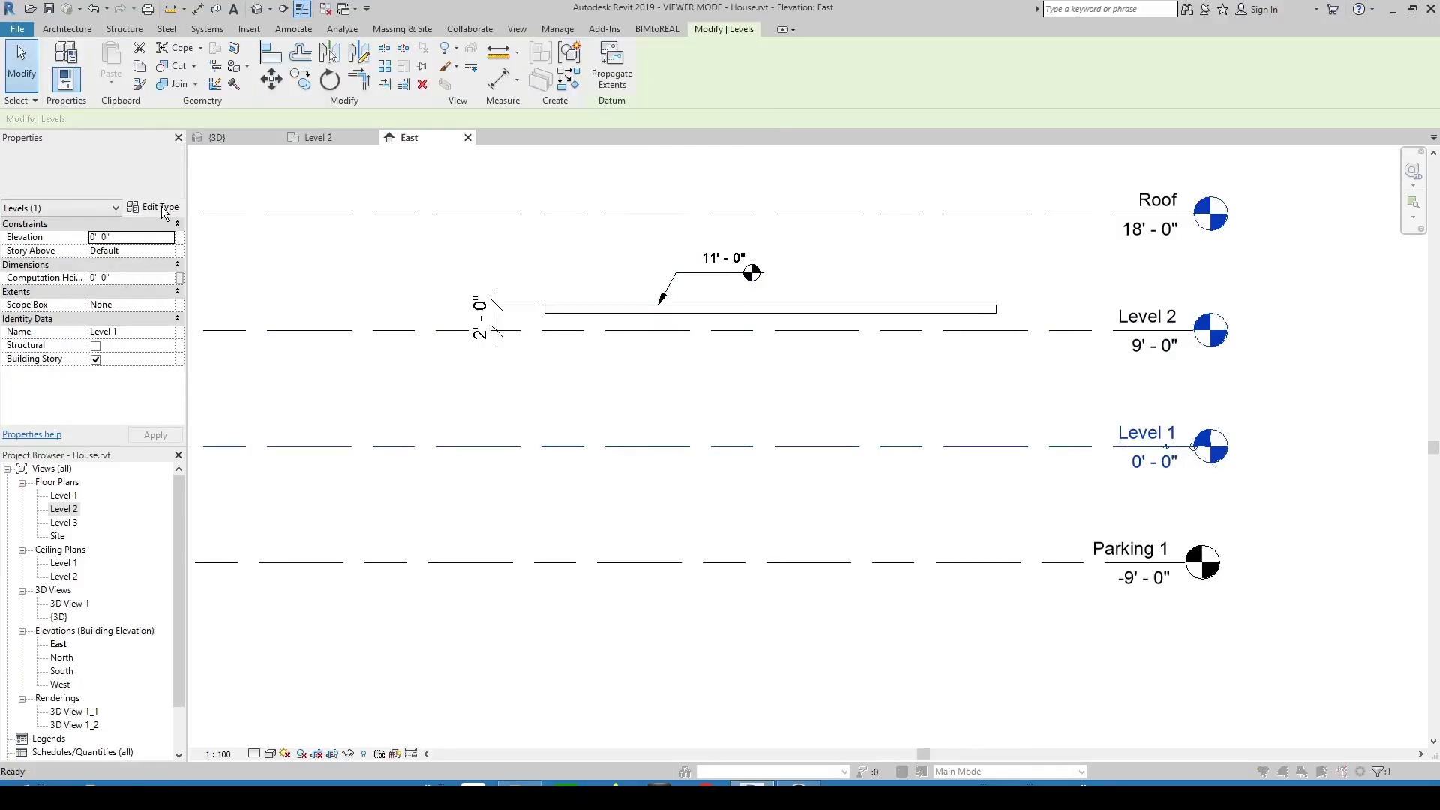
left_click(179, 206)
left_click(751, 185)
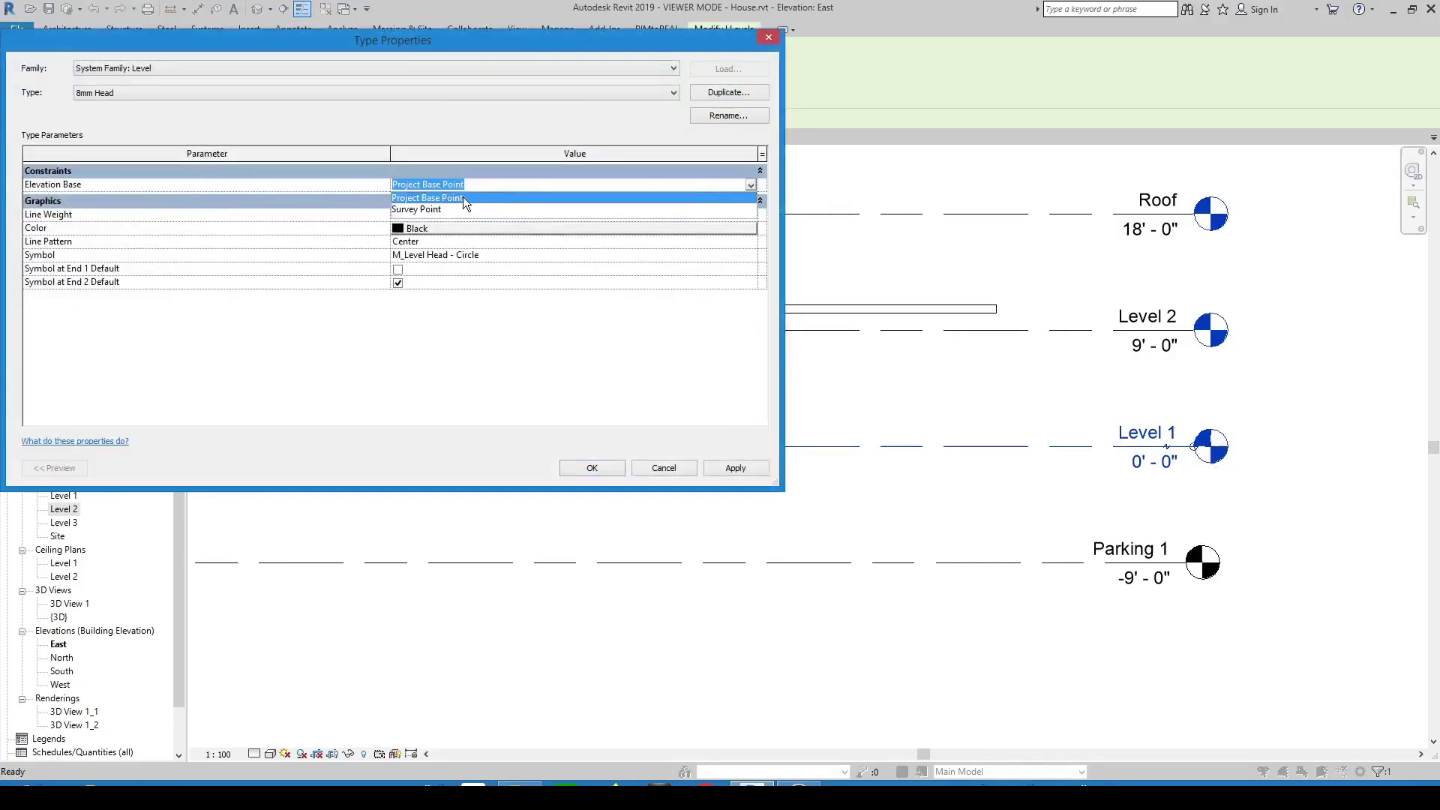
left_click(421, 210)
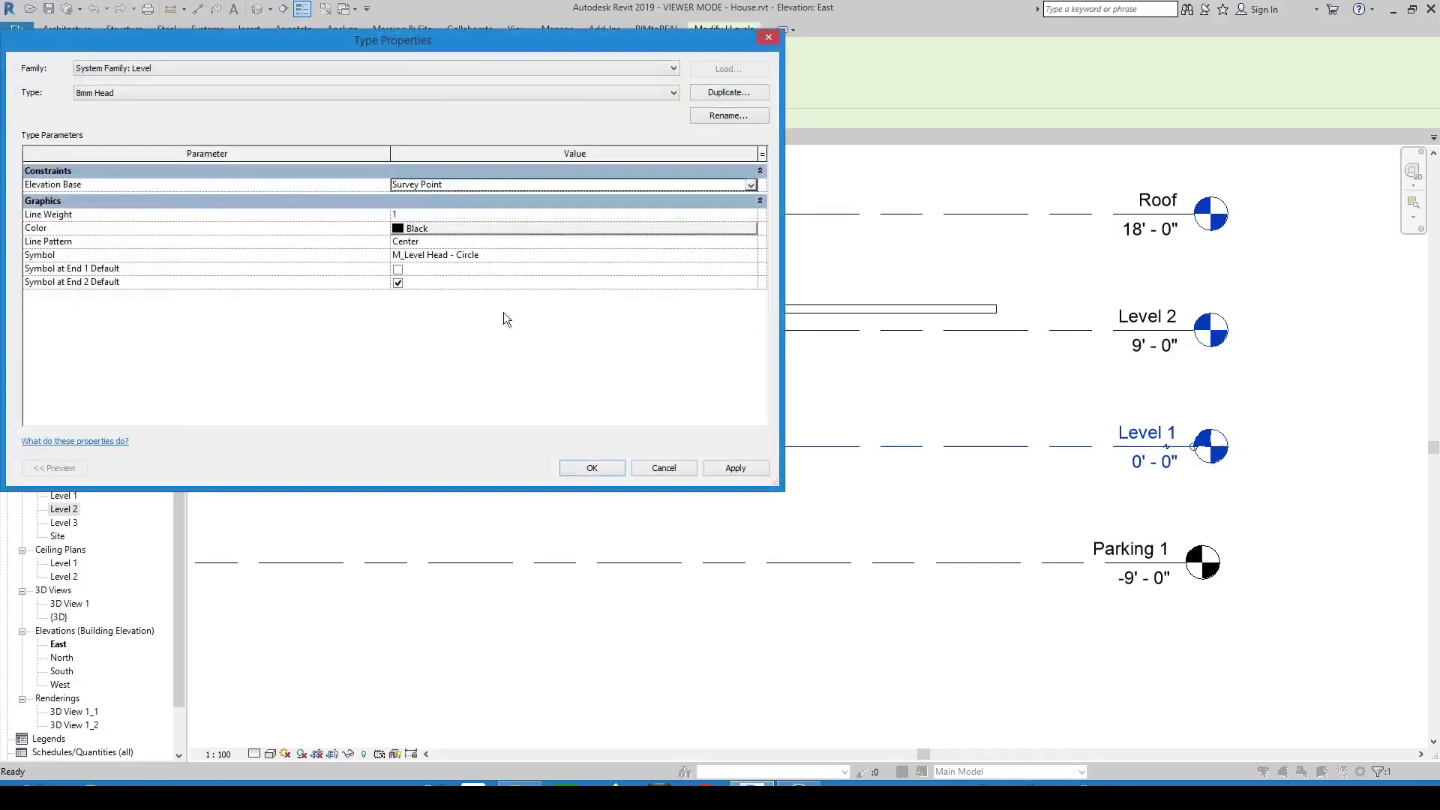
left_click(605, 465)
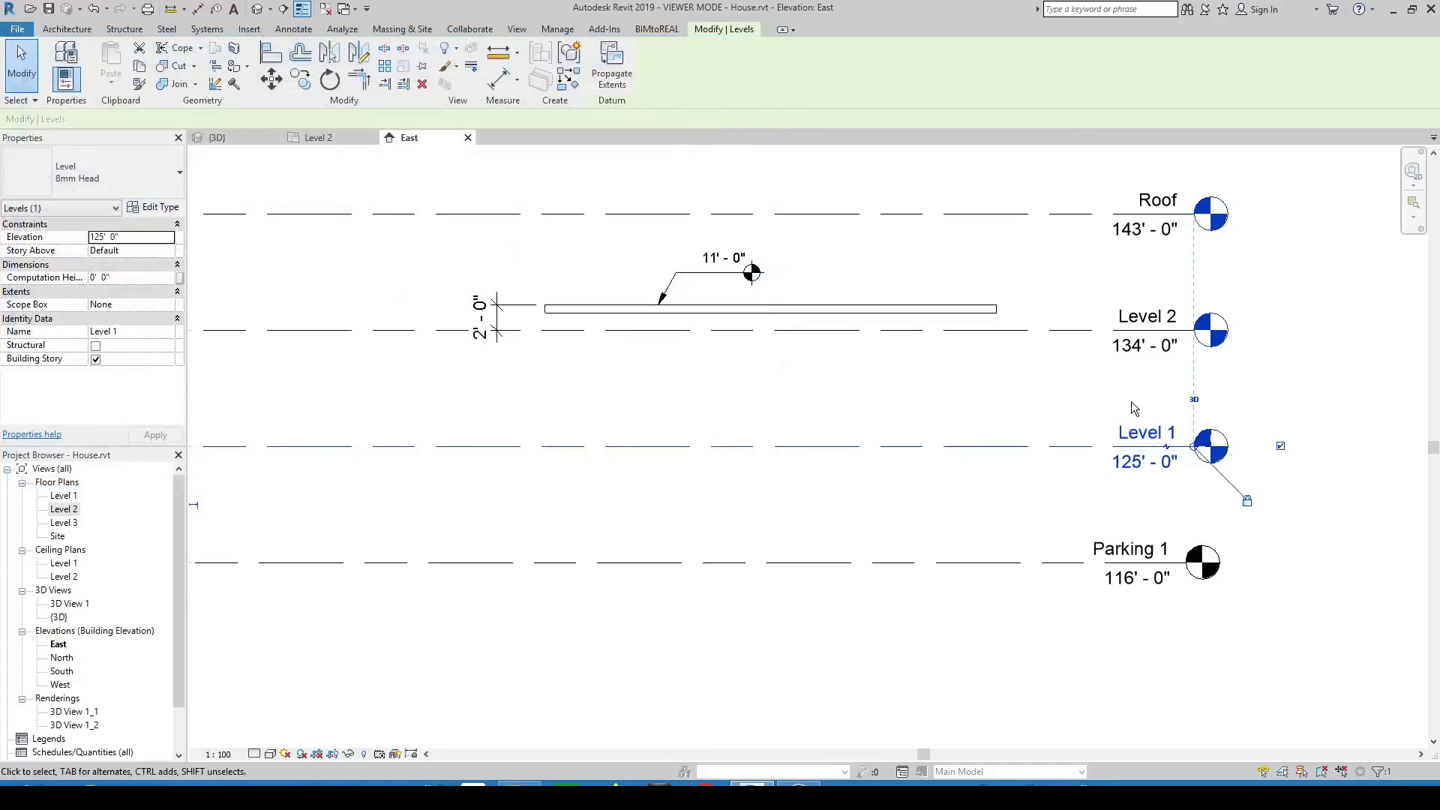
Select the spot elevation and review its type properties without changing anything
key("e")
key("l")
left_click(155, 207)
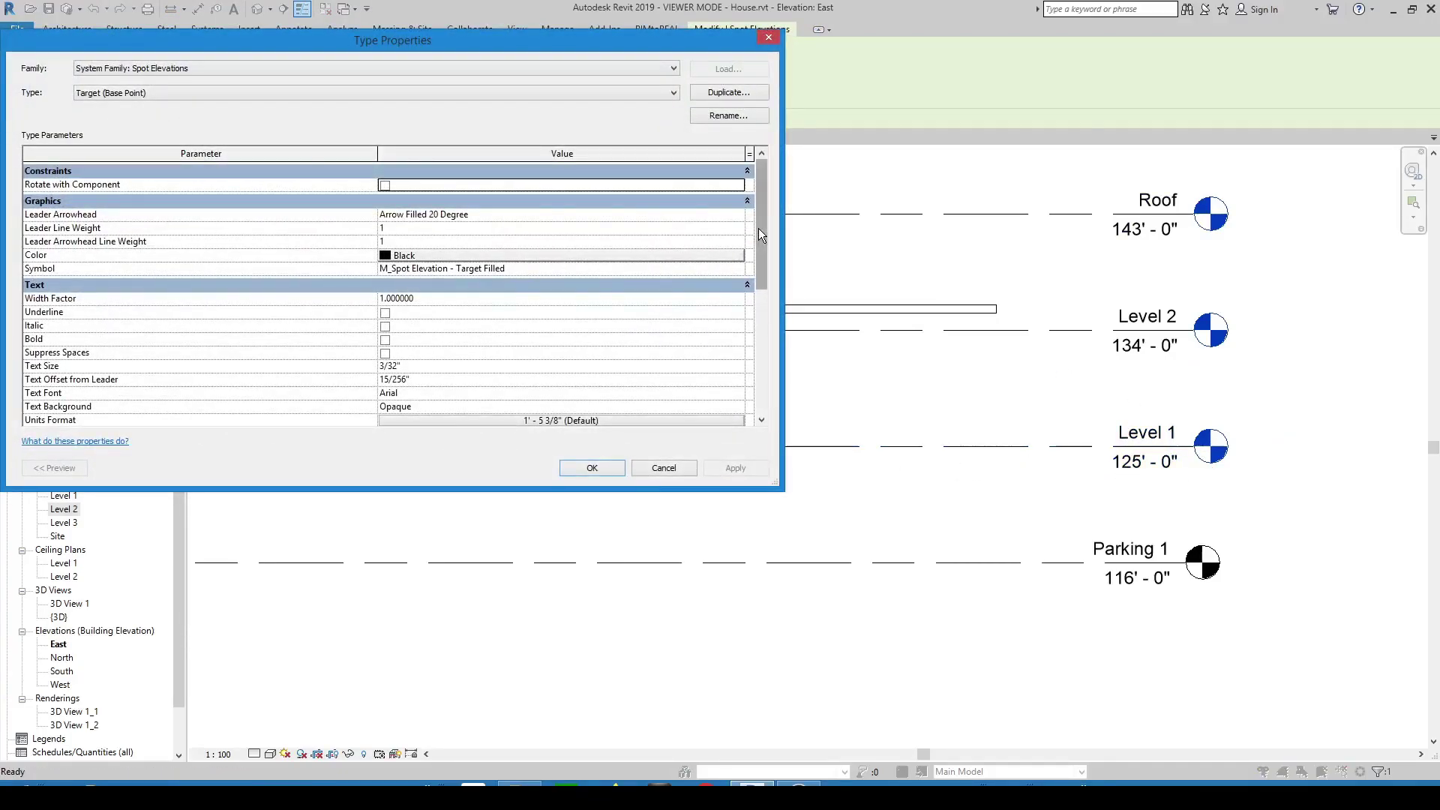
left_click_drag(758, 228, 735, 348)
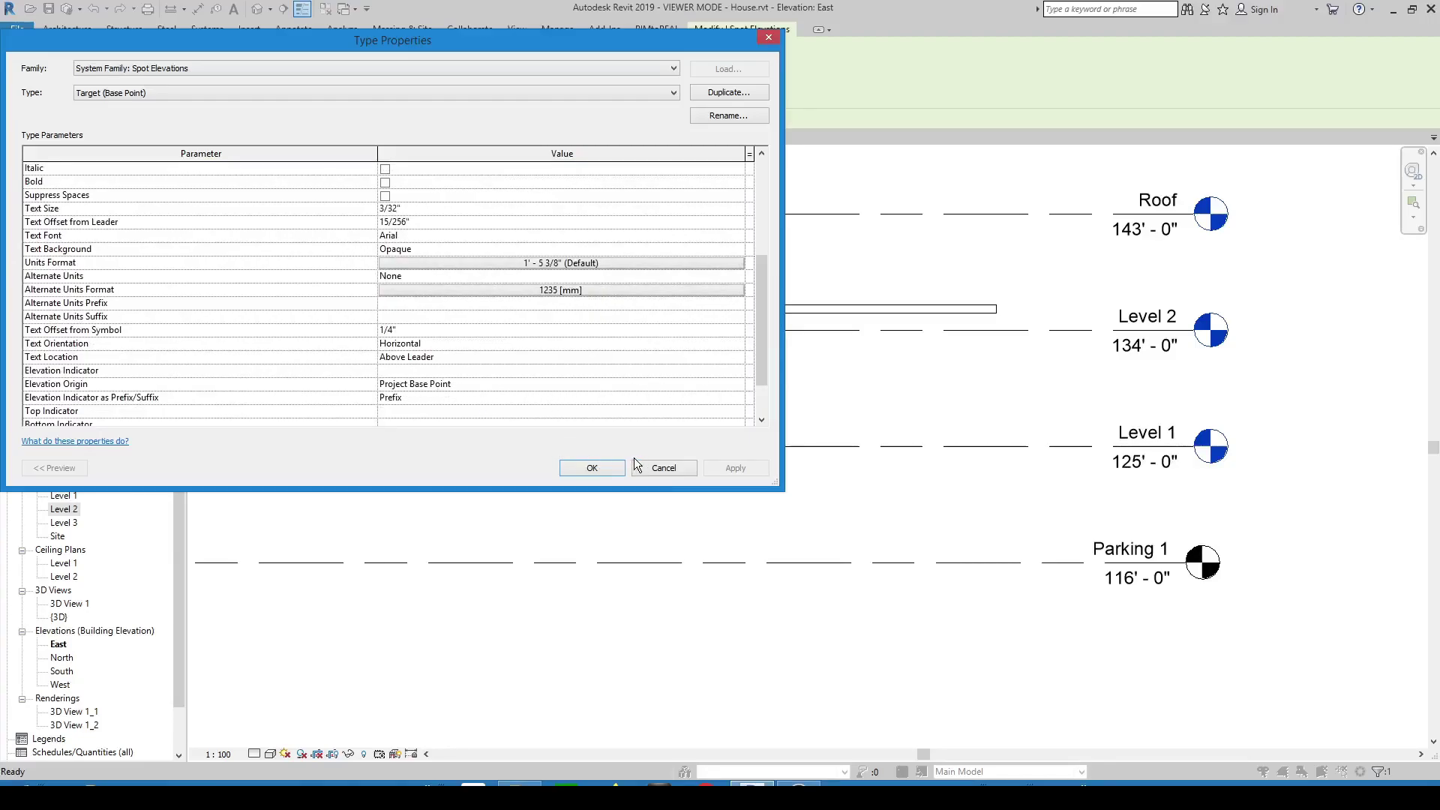
left_click(662, 466)
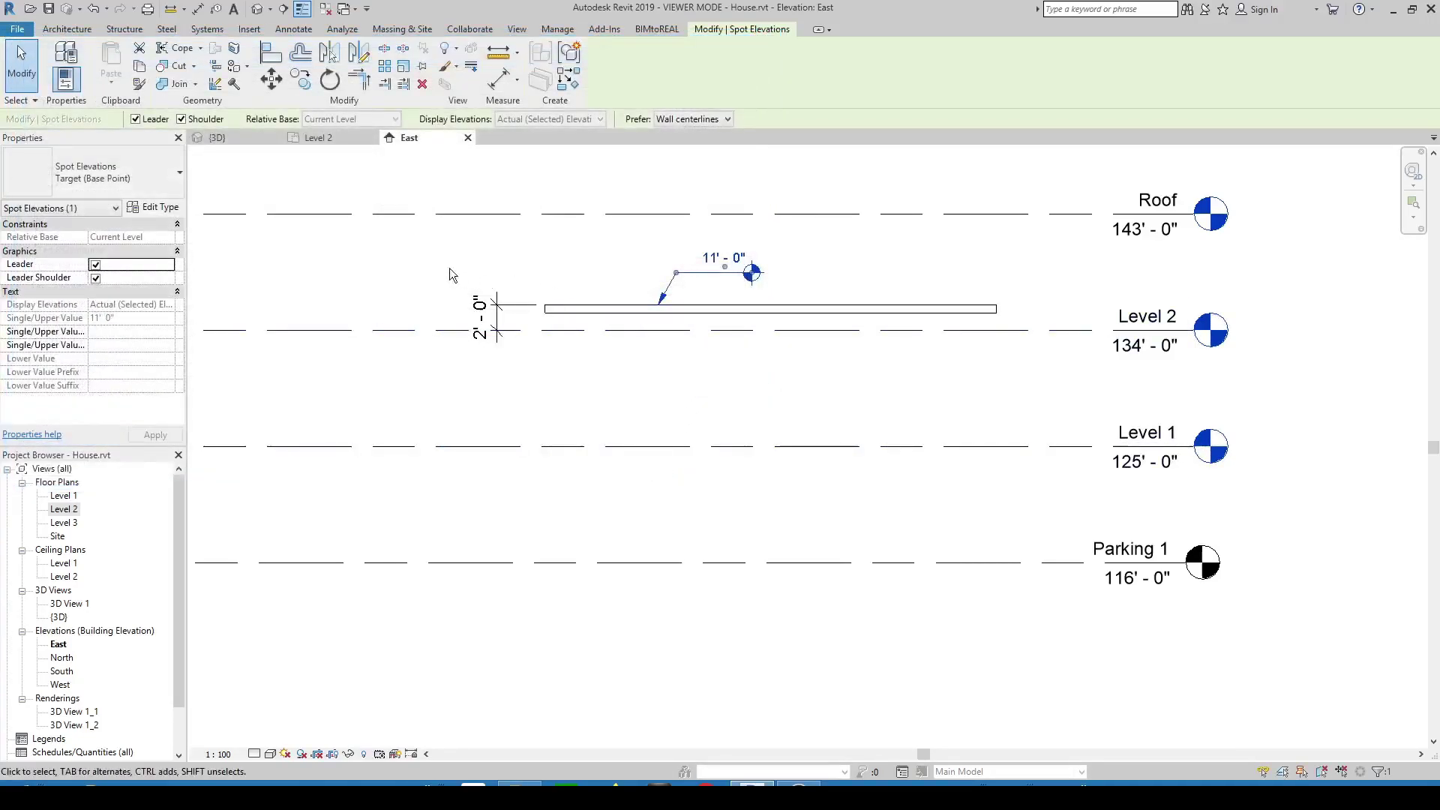
Duplicate the spot elevation type as 'Target (Survey Point)'
left_click(160, 207)
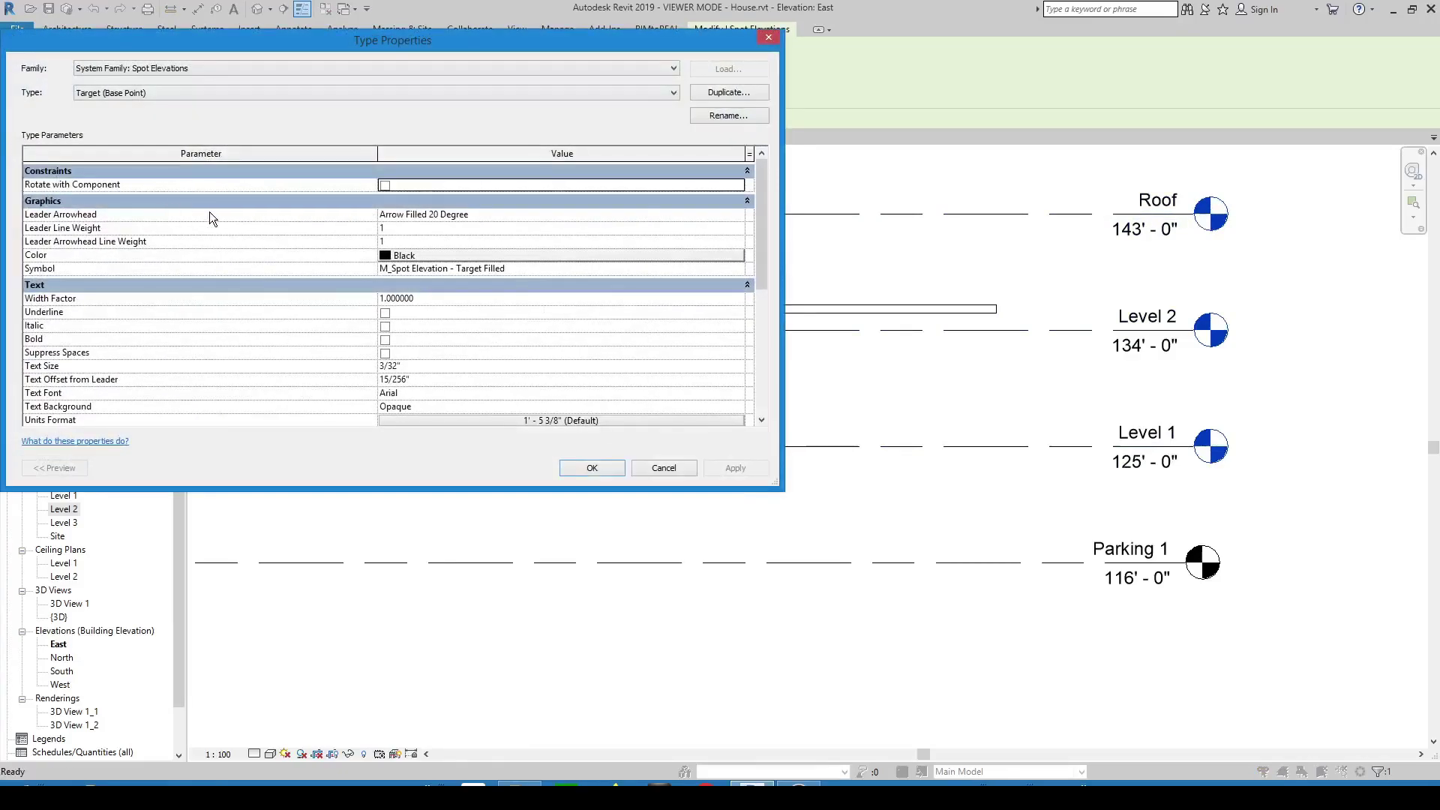
left_click(730, 92)
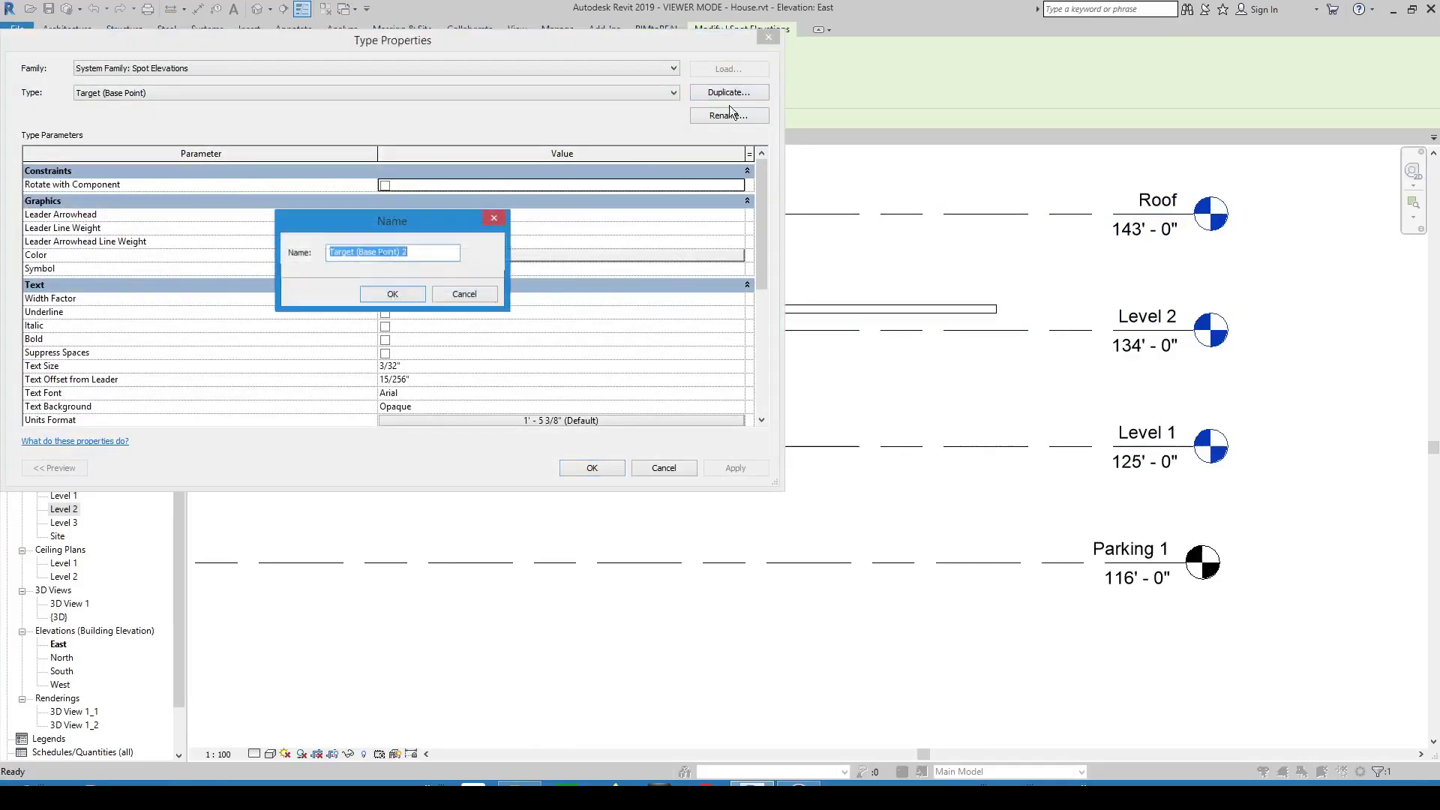
left_click(420, 256)
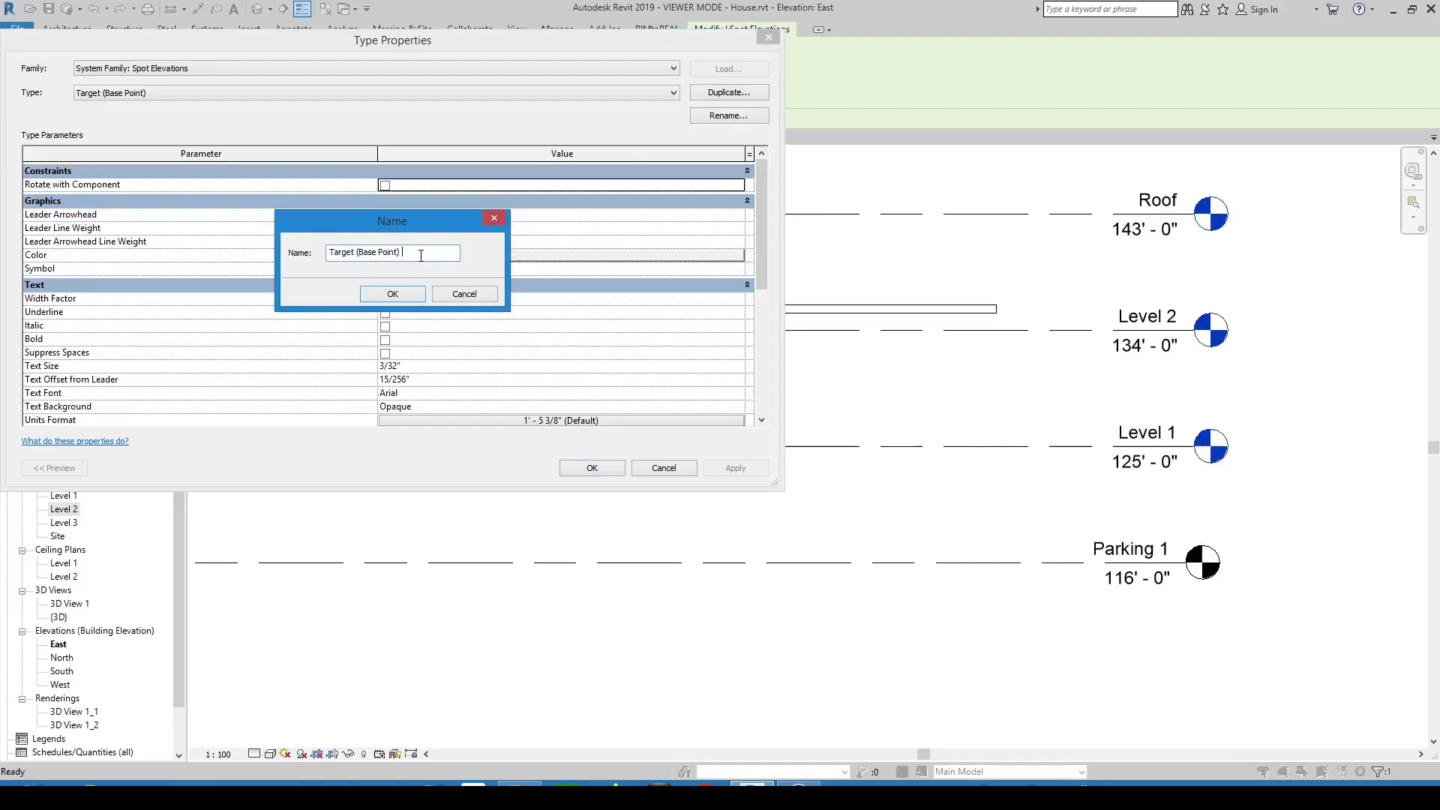
key("BackSpace")
left_click_drag(377, 257, 355, 258)
type("Survey")
left_click(378, 294)
Set the new type's Elevation Origin to Survey Point so the slab reads 136' - 0"
left_click_drag(759, 218, 764, 310)
left_click(502, 398)
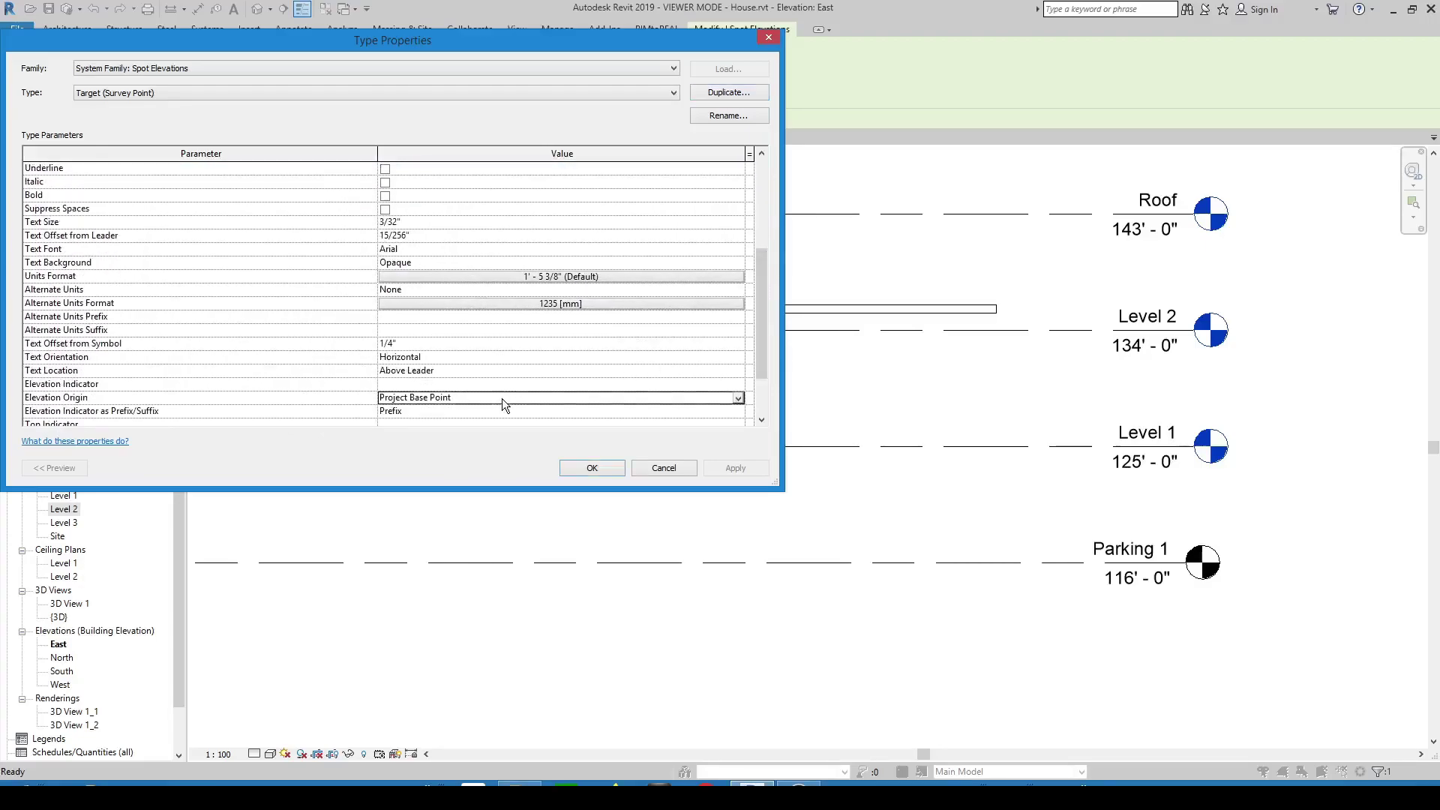
left_click(502, 399)
left_click(739, 398)
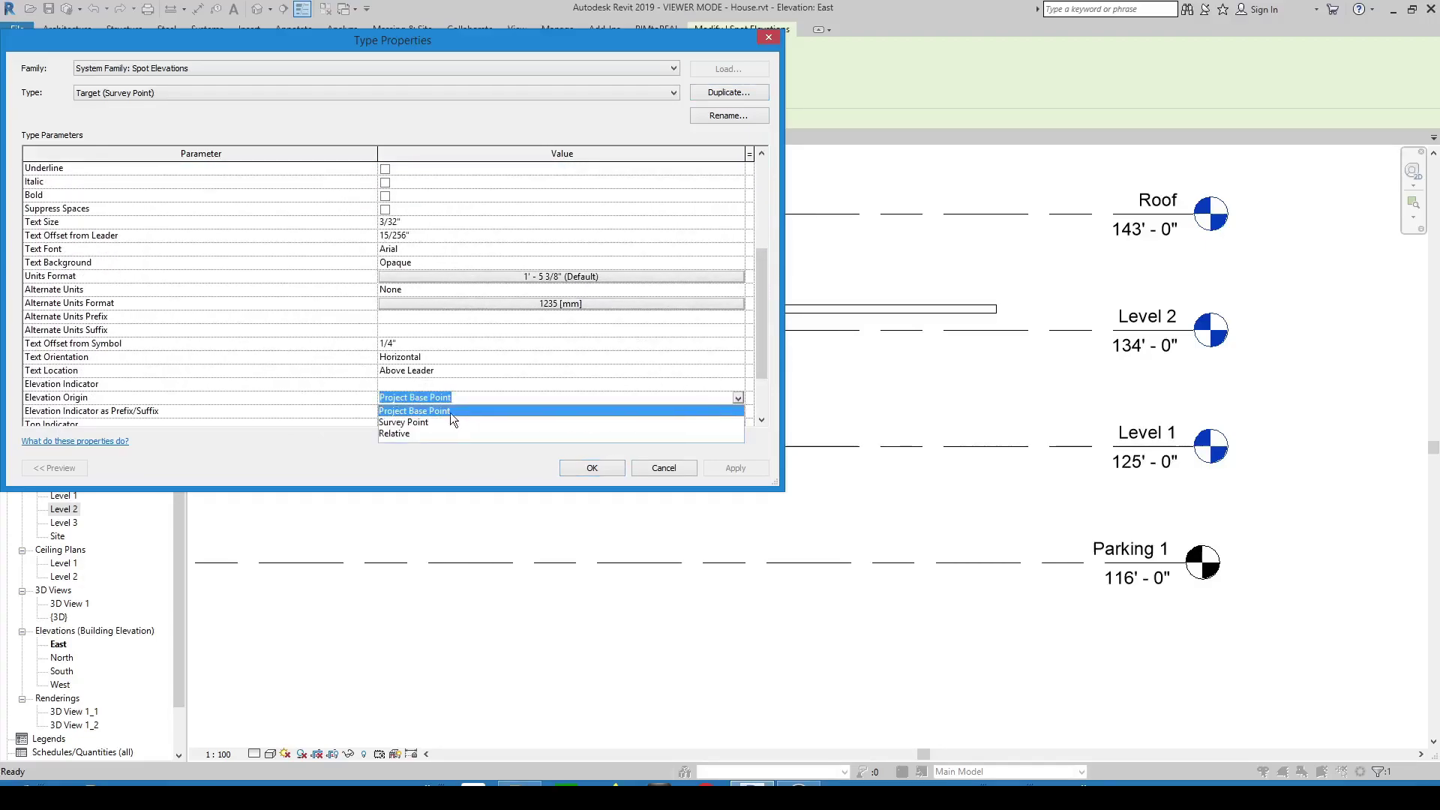
left_click(424, 424)
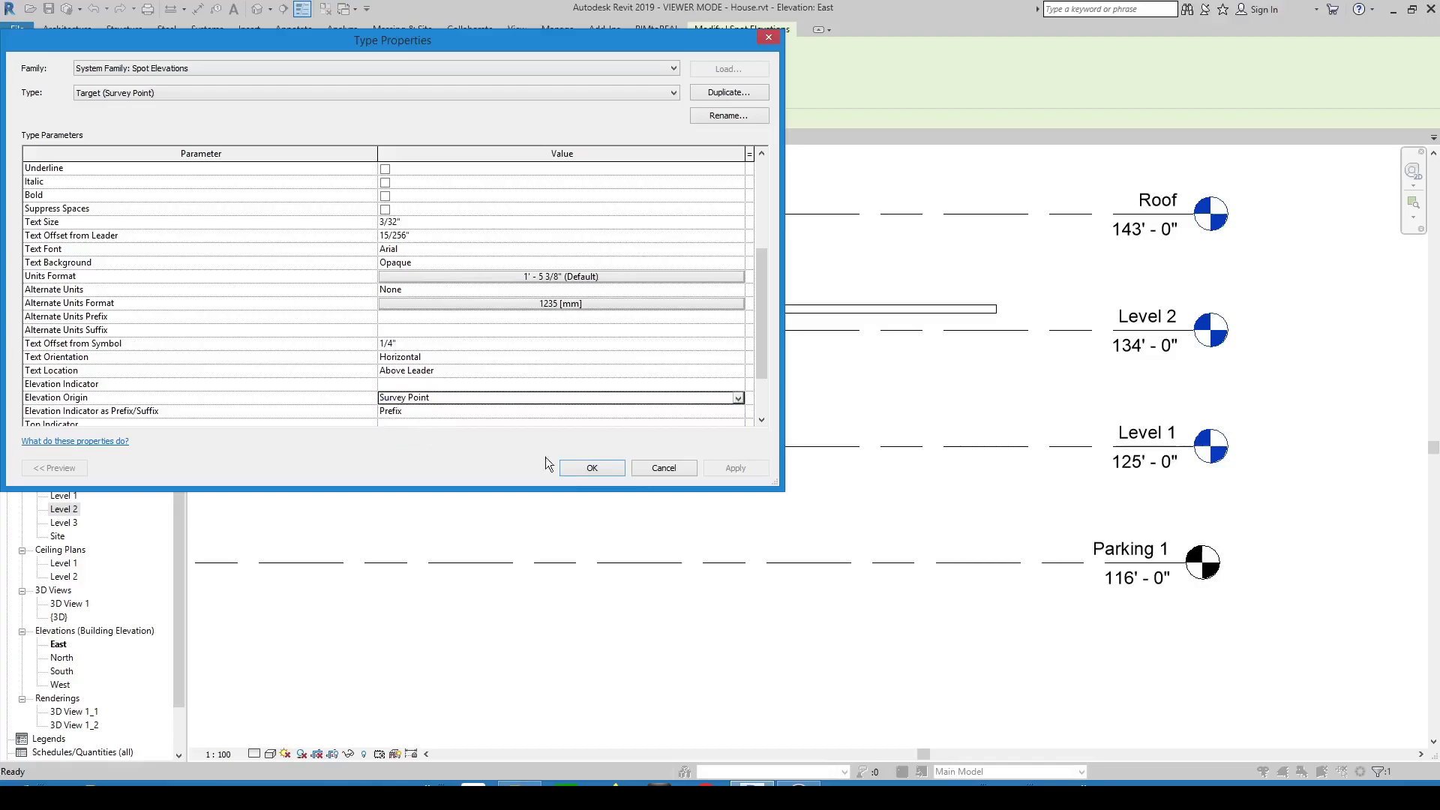
left_click(592, 468)
left_click(777, 375)
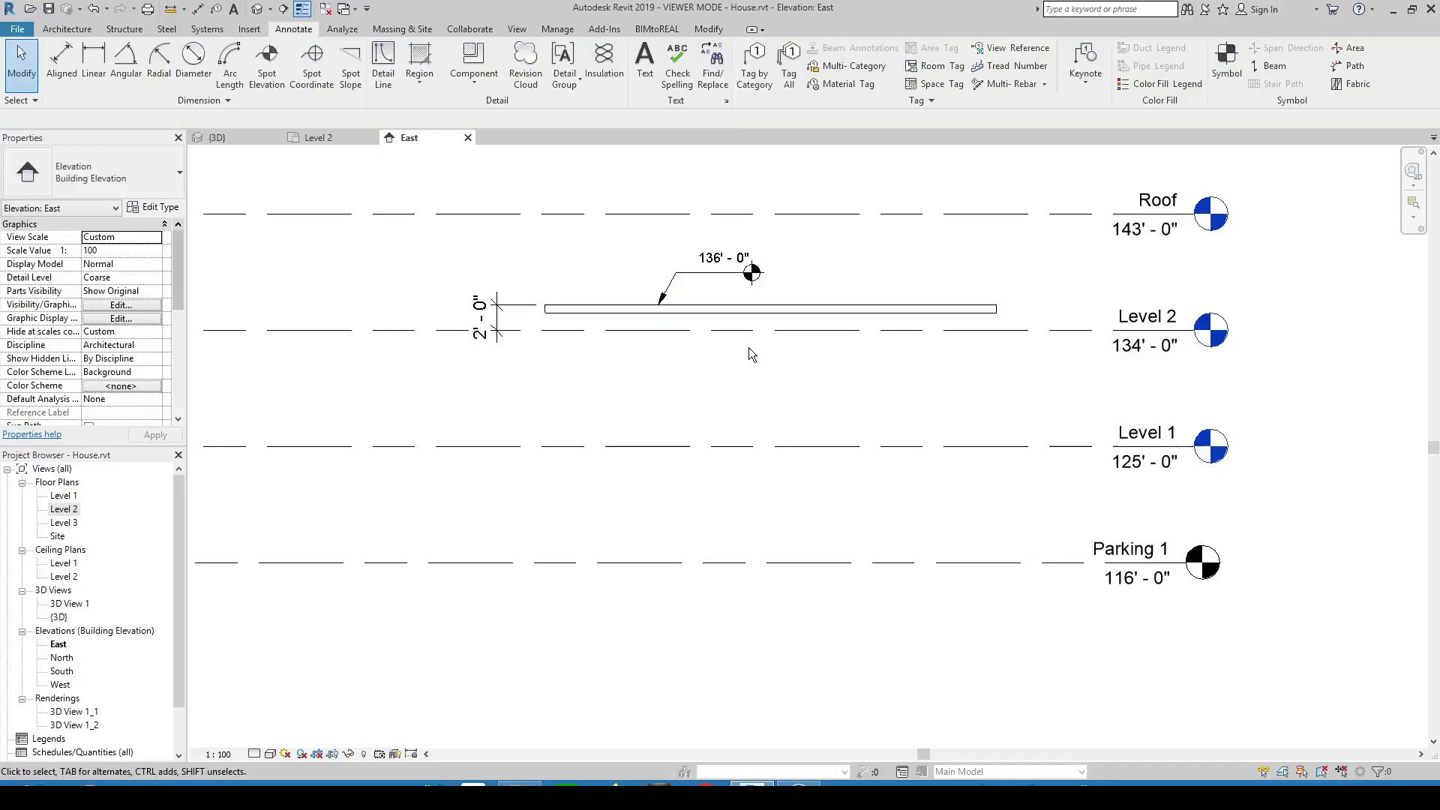
Duplicate the spot elevation's type as 'Target (Relative)'
left_click(725, 275)
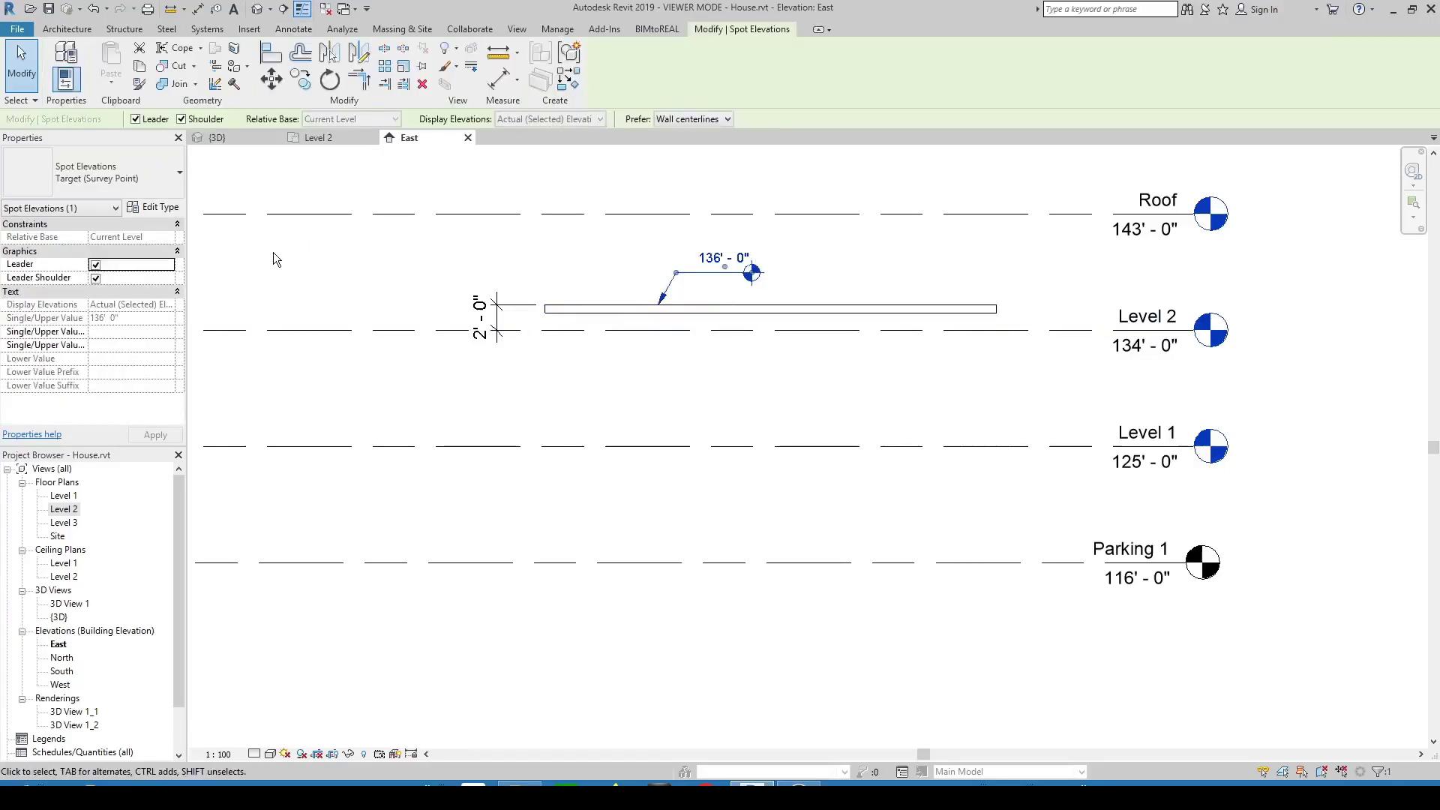
left_click(157, 209)
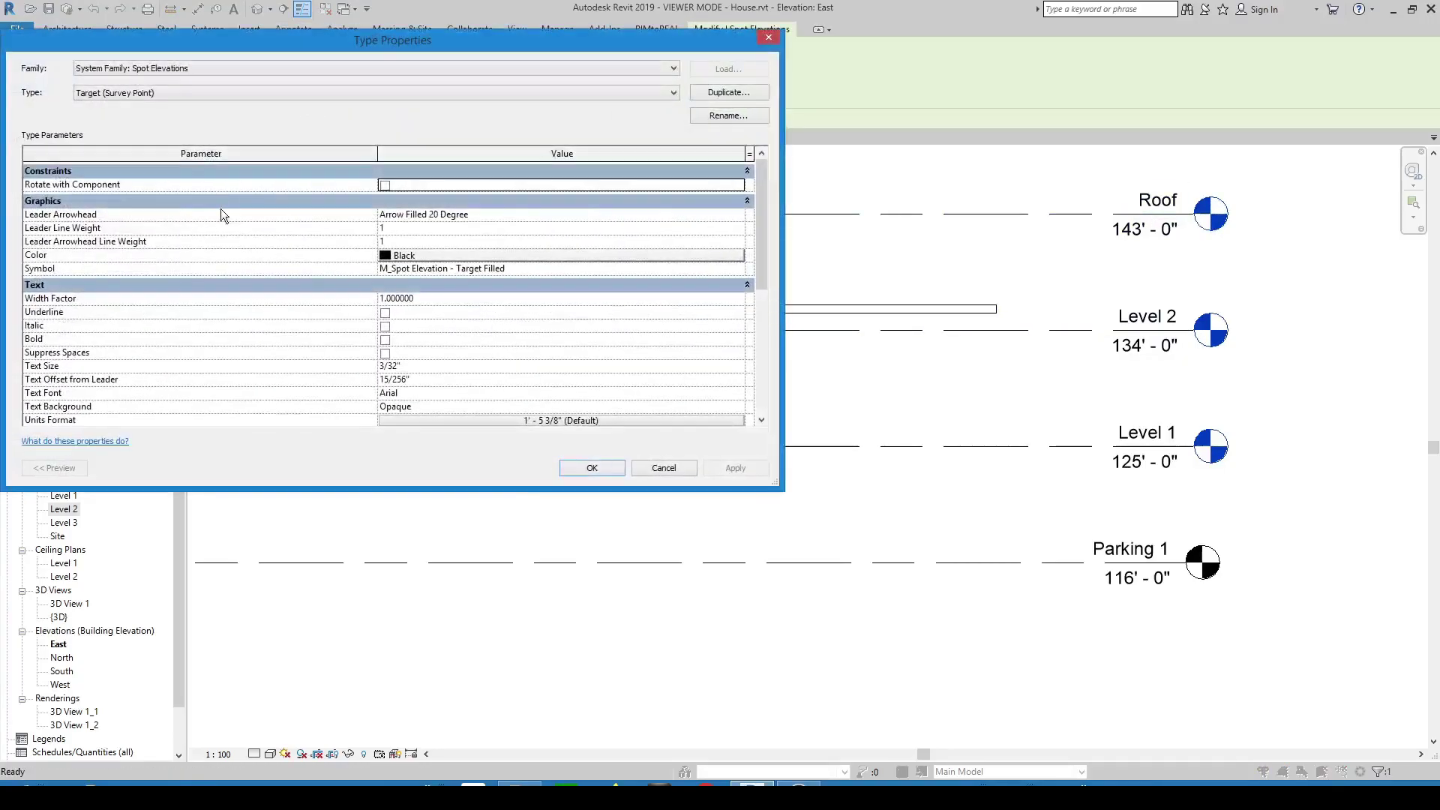
left_click(730, 93)
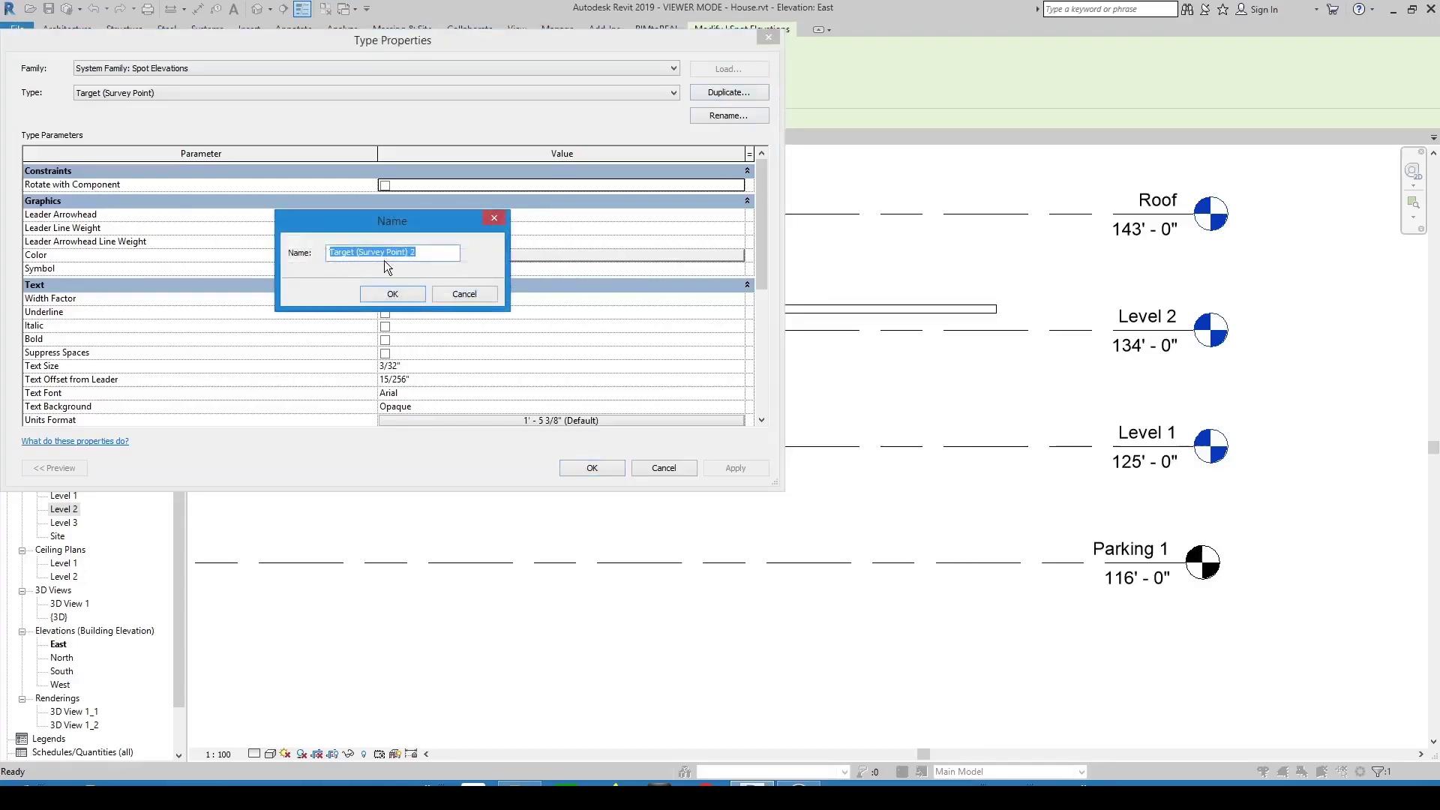
left_click_drag(360, 252, 432, 252)
type("Relative)")
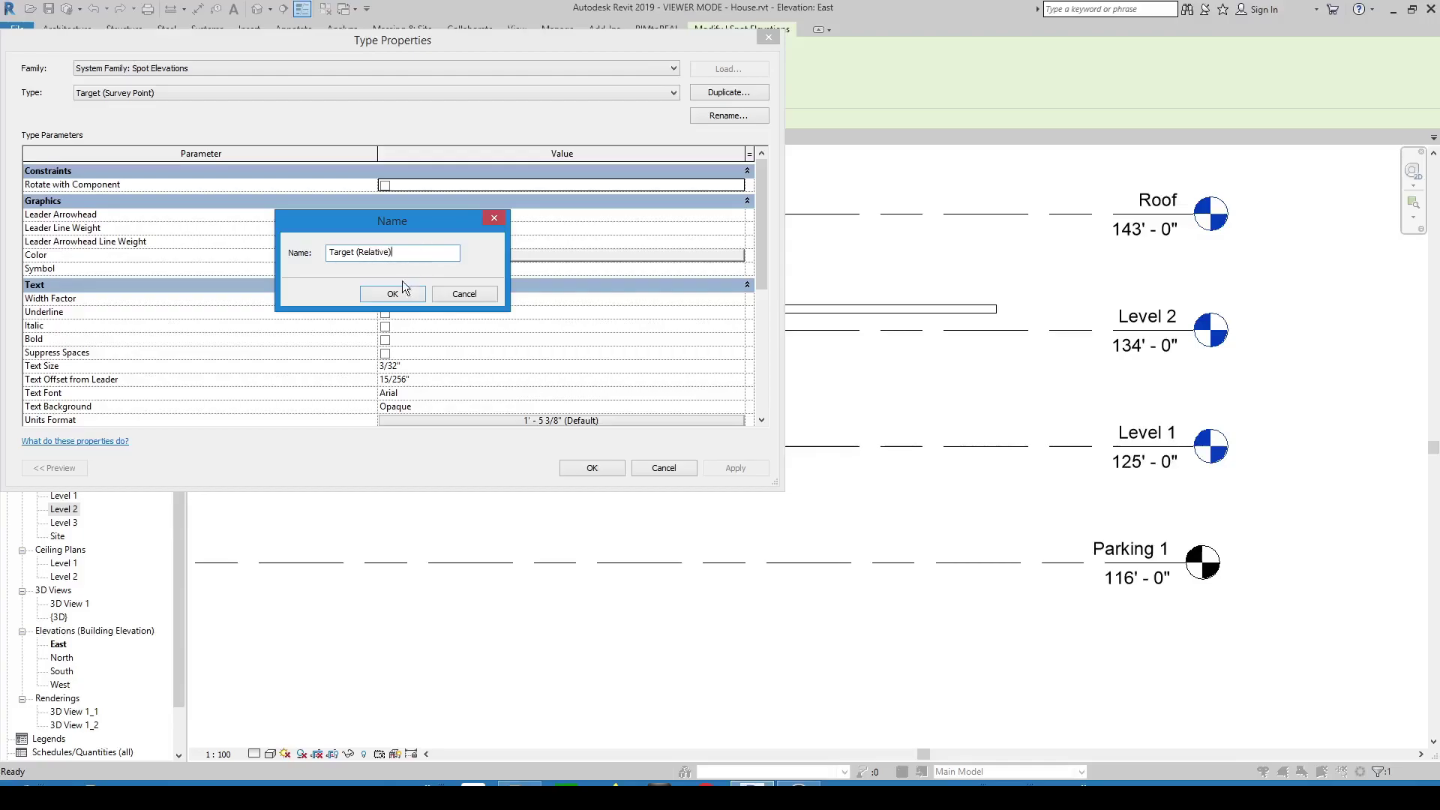
key("Return")
Set the Target (Relative) type's Elevation Origin to Relative so the slab reads 11' - 0"
left_click_drag(765, 226, 767, 331)
left_click(540, 372)
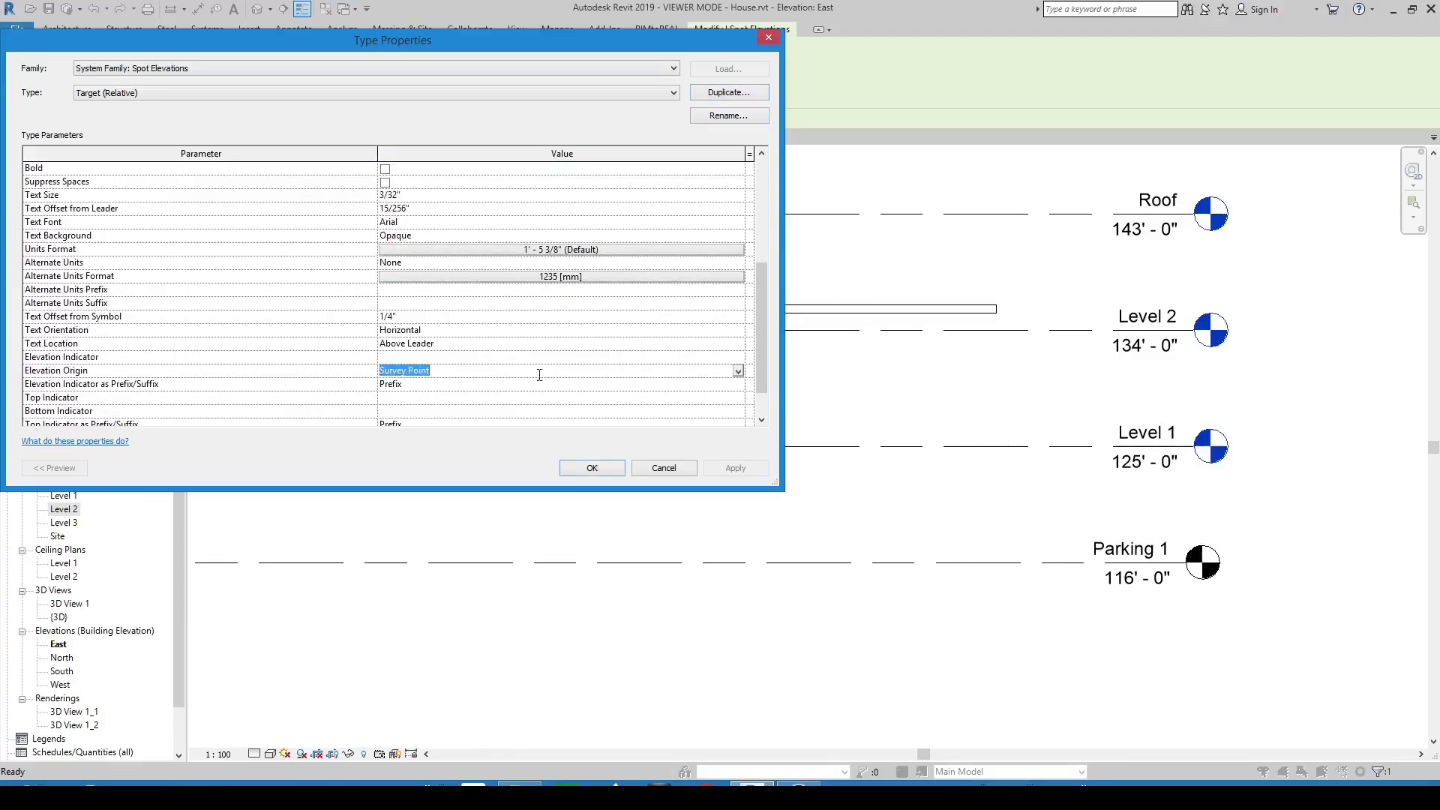
left_click(738, 372)
left_click(412, 407)
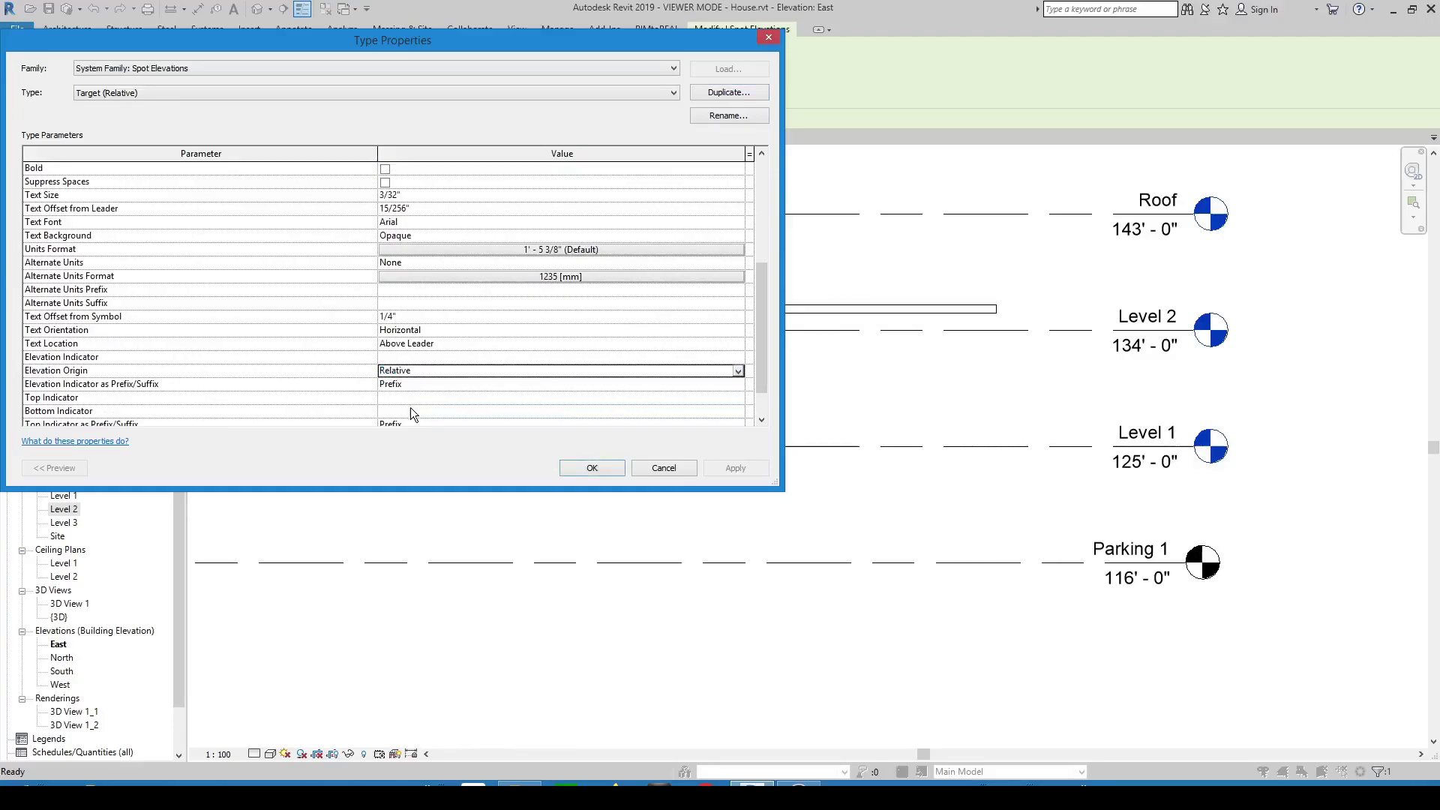
left_click(585, 467)
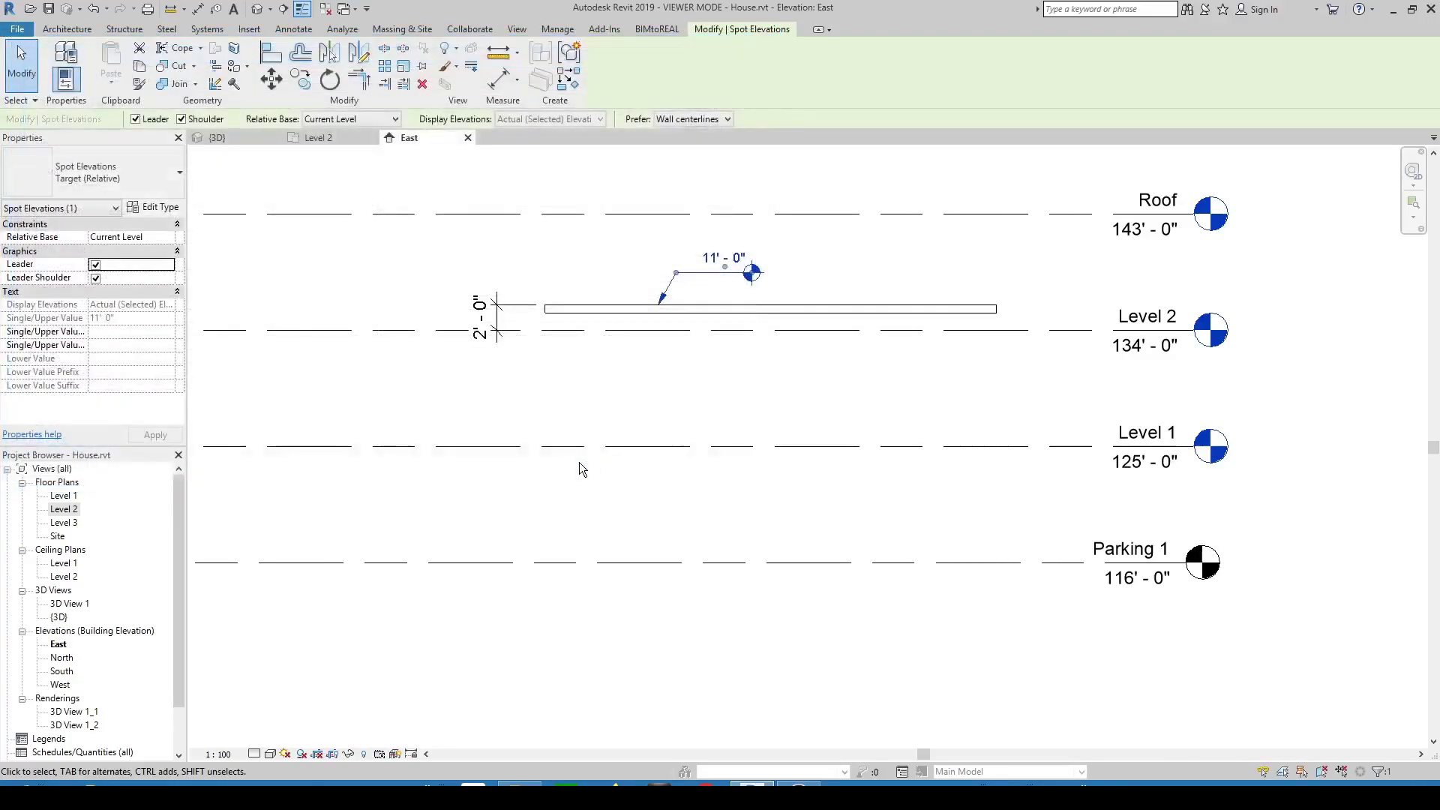
Cycle the relative base through Level 1, Level 2, Roof and Parking 1, then open the Level 2 plan
left_click(394, 120)
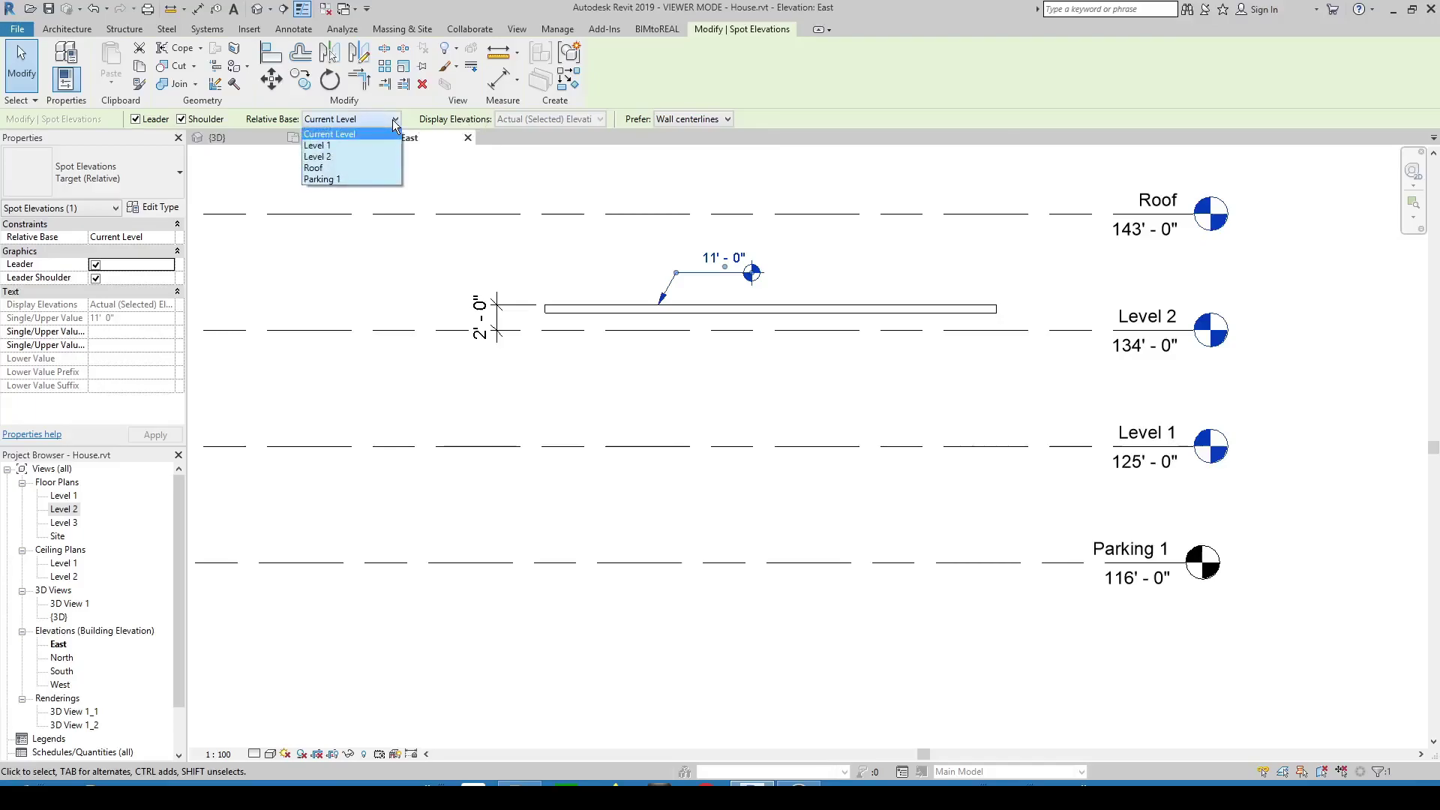
left_click(340, 146)
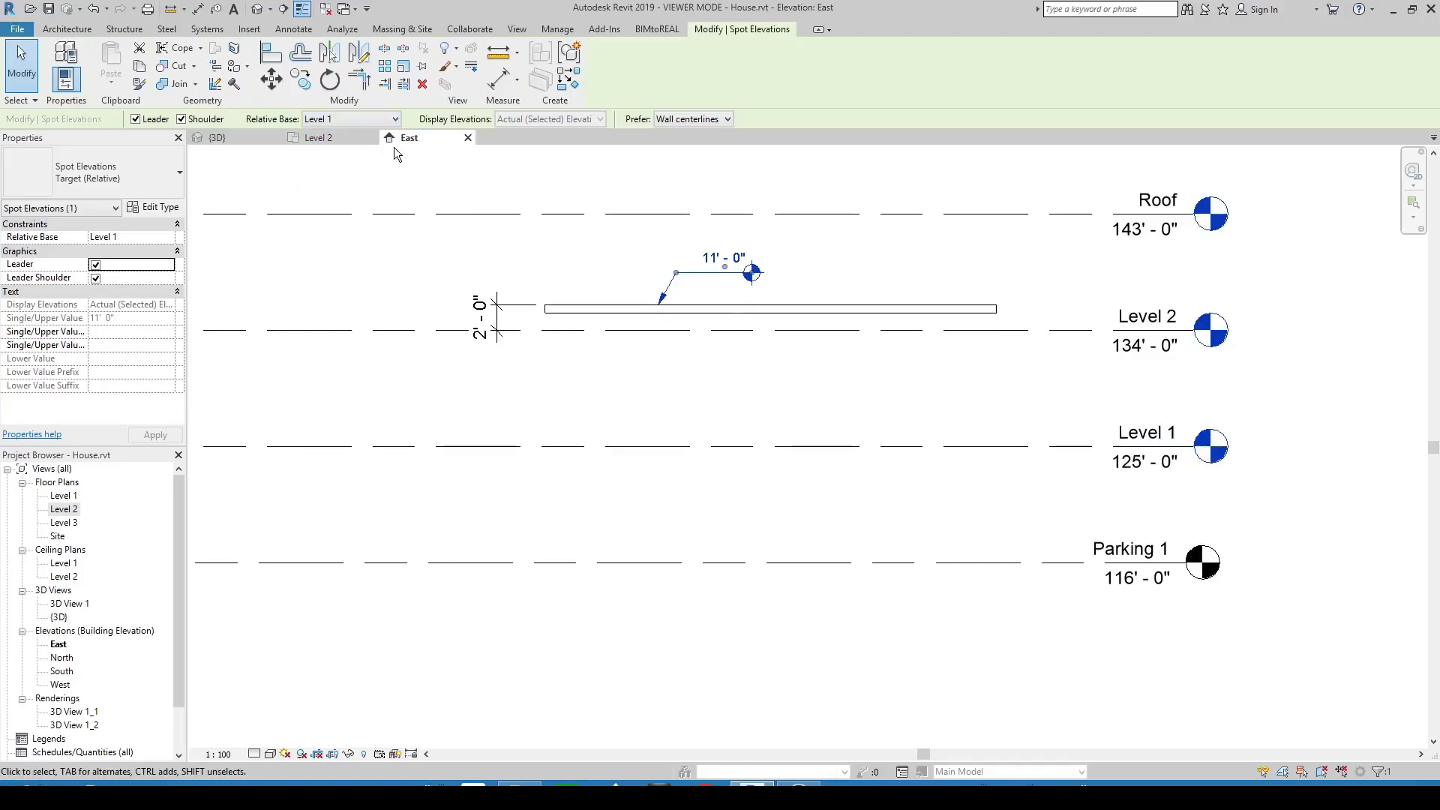
left_click(394, 119)
left_click(336, 156)
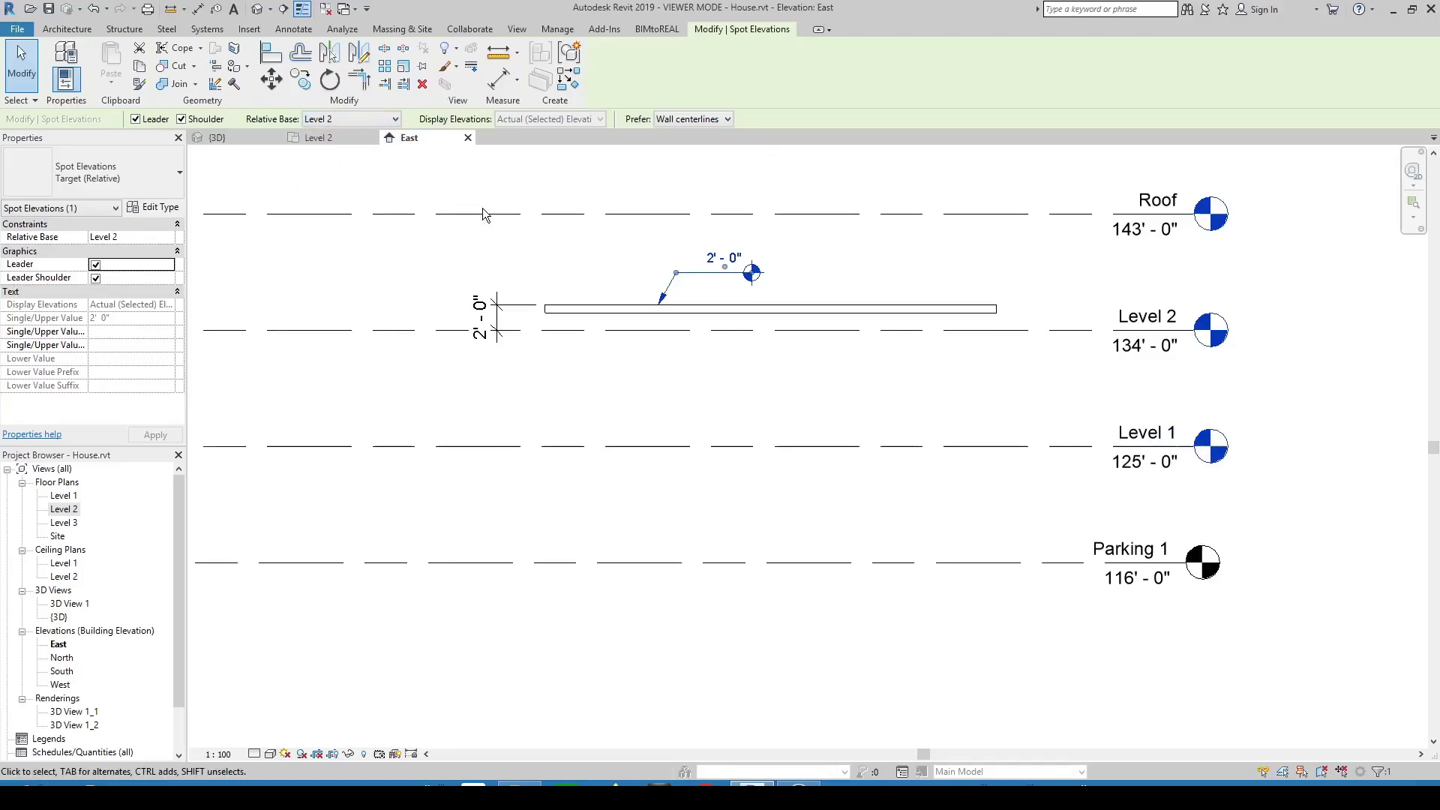
left_click(380, 120)
left_click(349, 167)
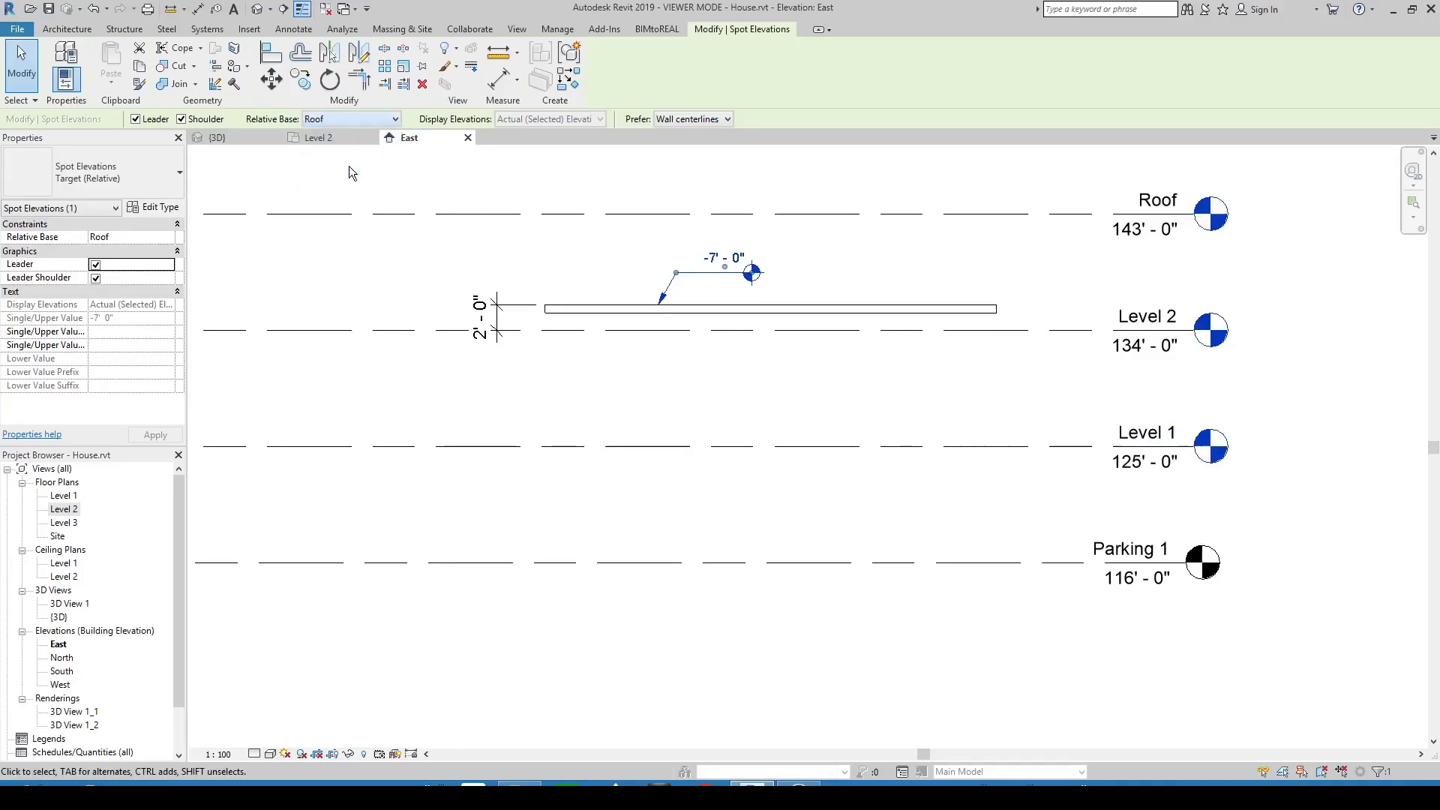
left_click(395, 120)
left_click(358, 179)
double_click(322, 330)
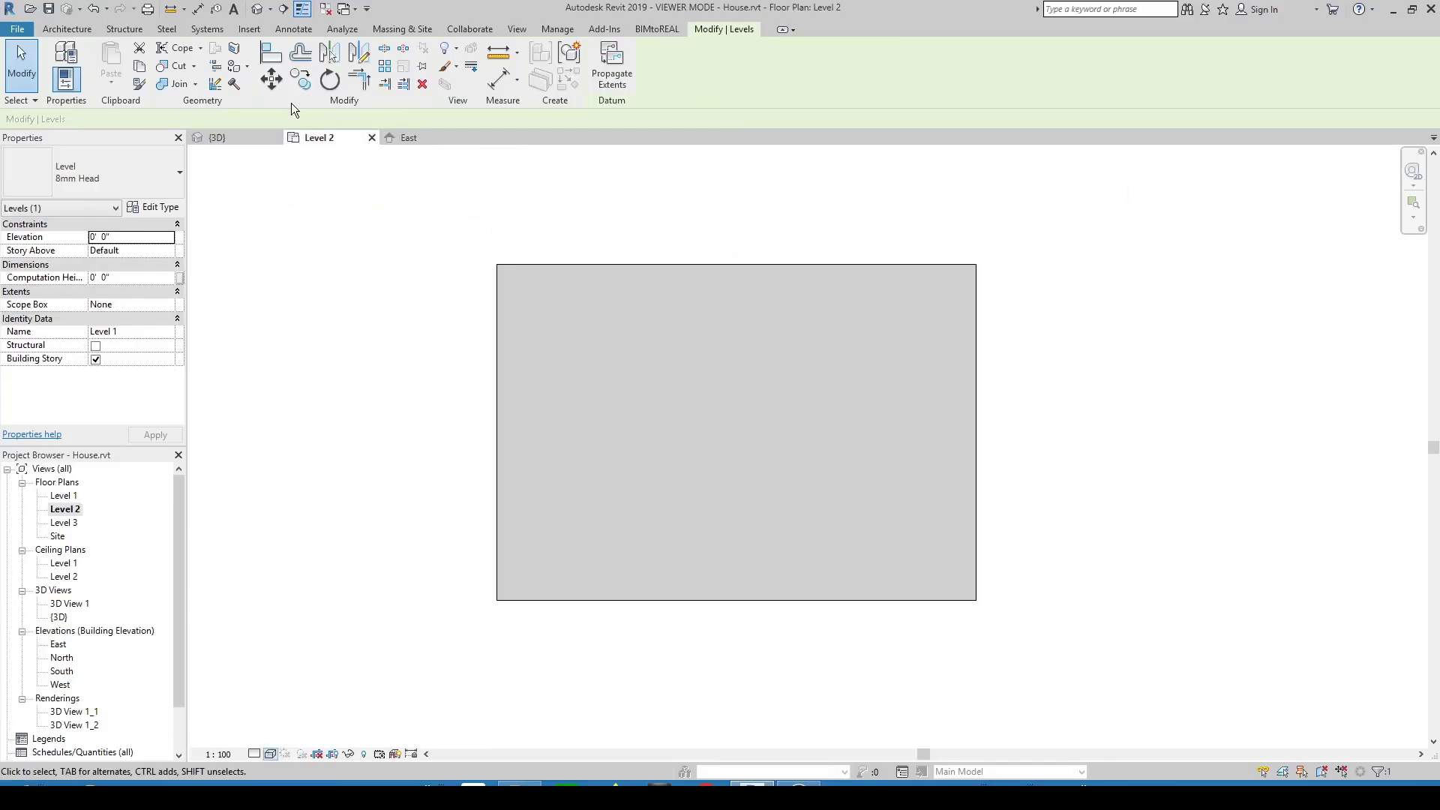
Switch the Level 2 plan to the Hidden Line visual style
left_click(294, 29)
left_click(267, 67)
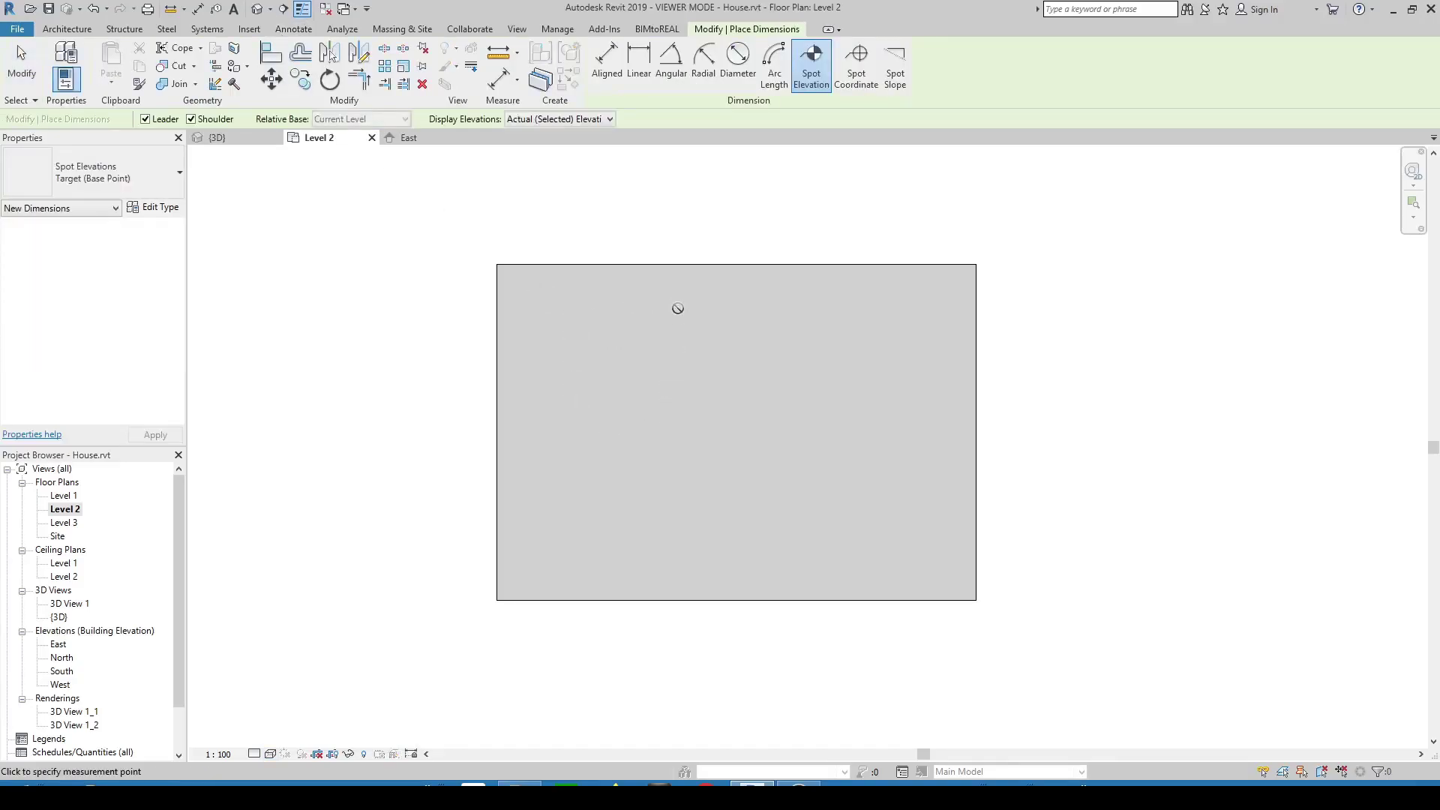
left_click(272, 754)
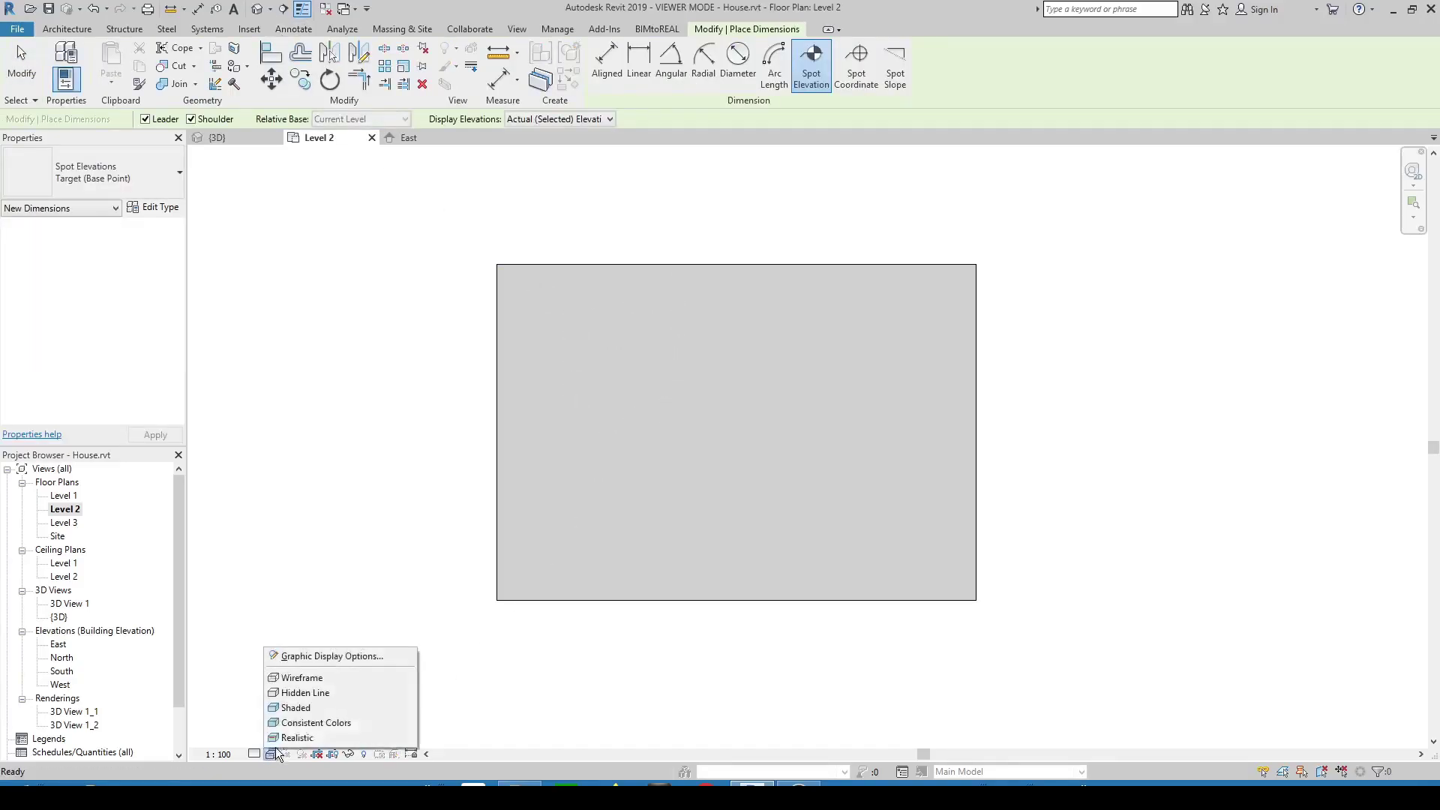
left_click(300, 693)
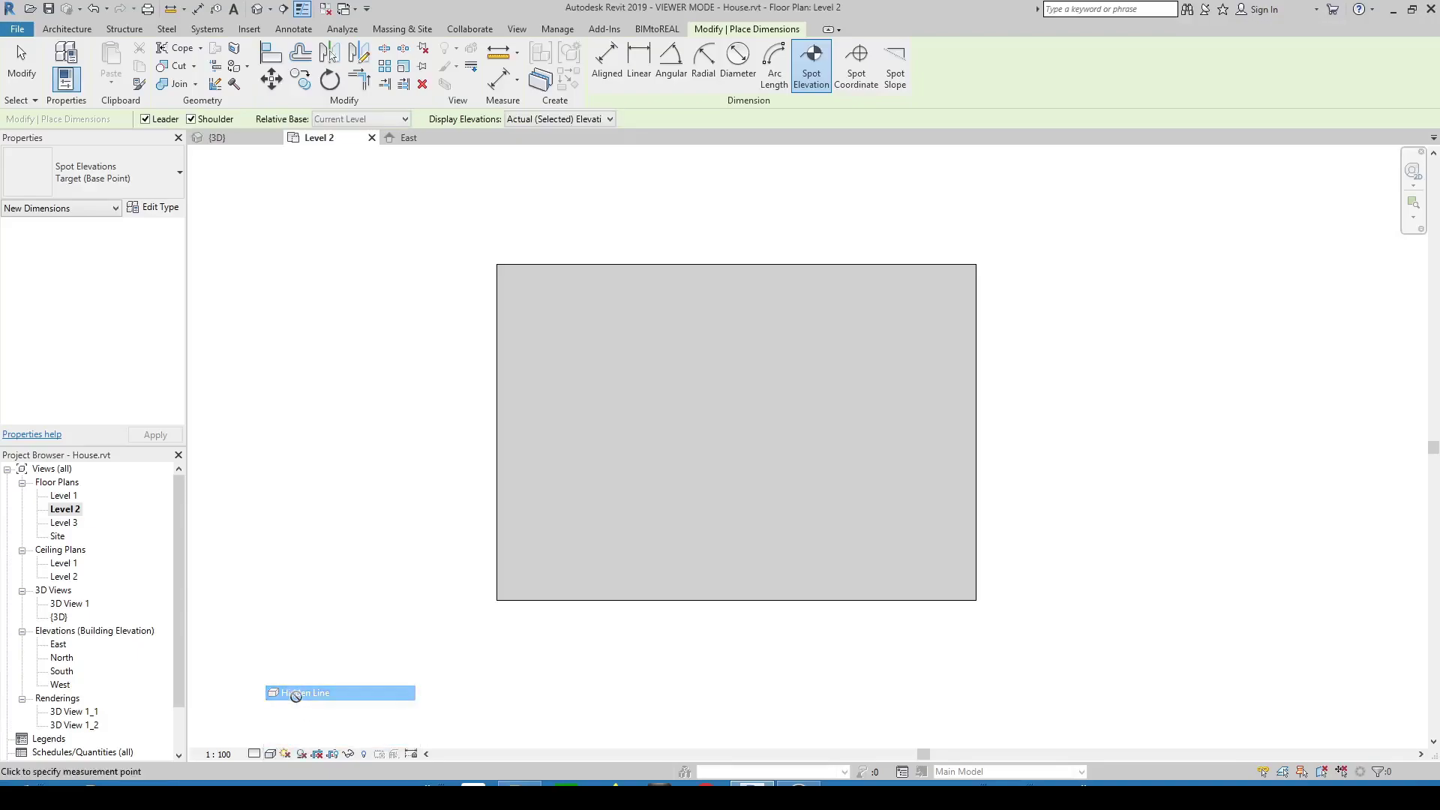
Place a trial 11' - 0" spot elevation on the floor, then delete it
left_click(605, 424)
left_click(633, 397)
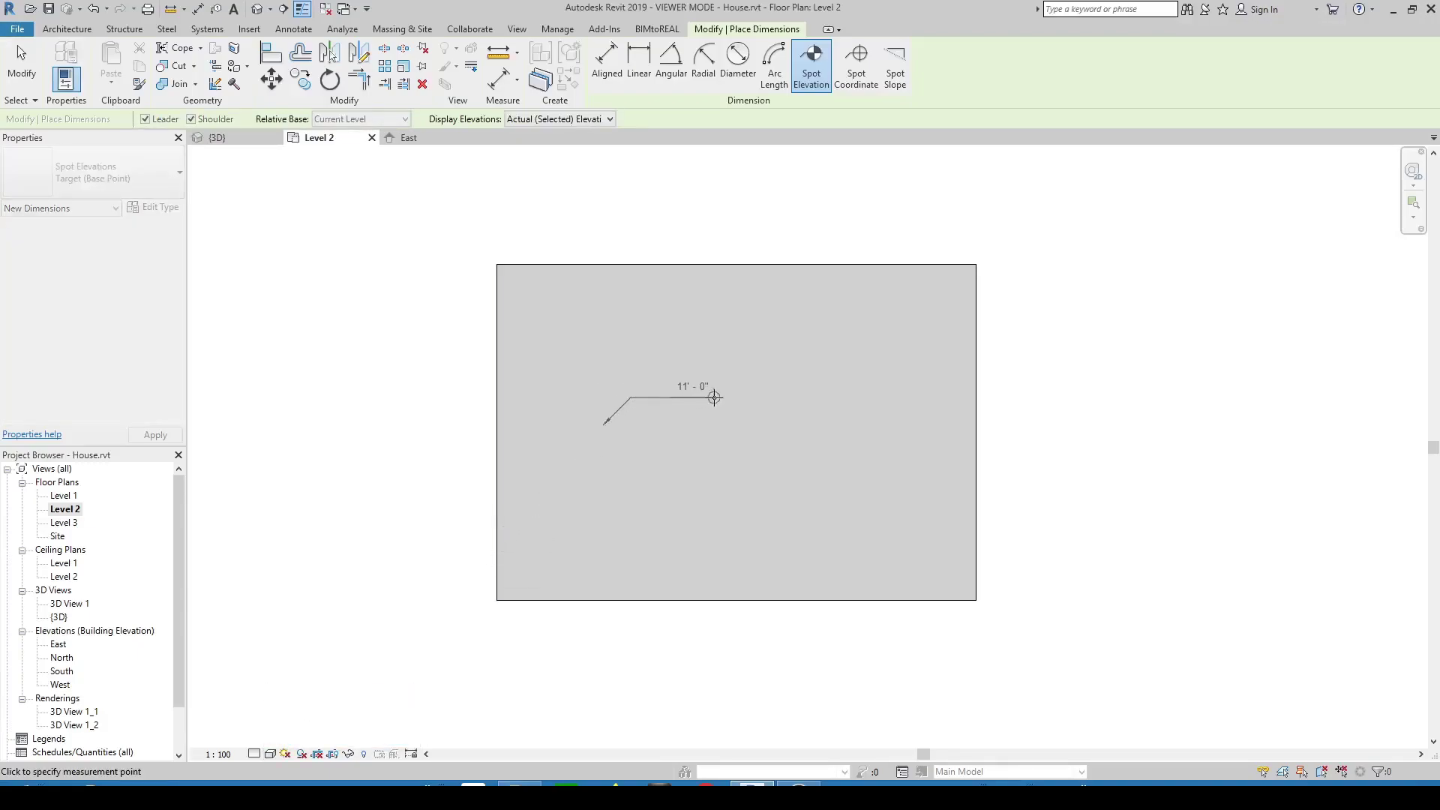
left_click(714, 397)
key("Escape")
key("Escape")
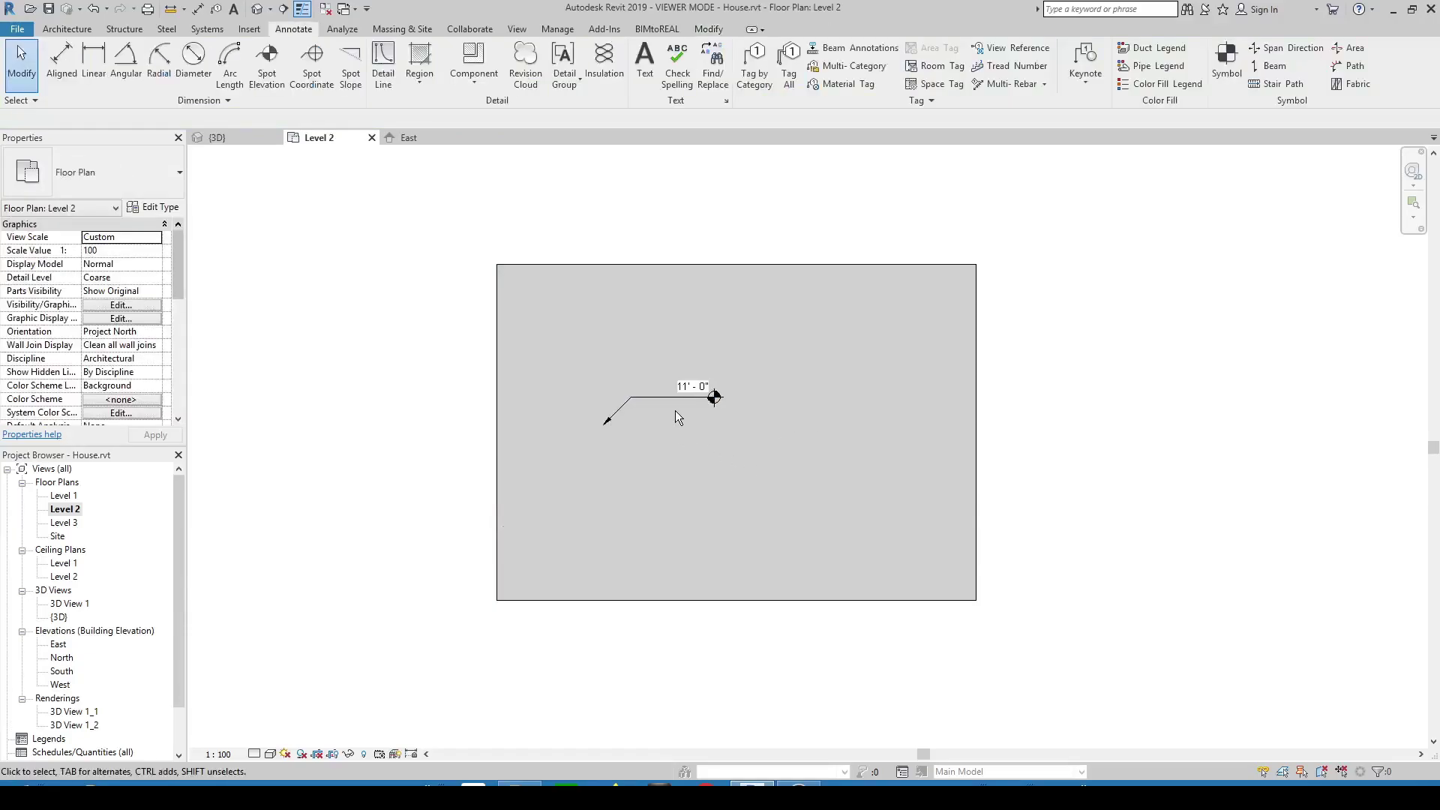
left_click(657, 399)
key("Delete")
Temporarily isolate the floor in the Level 2 plan
left_click(743, 267)
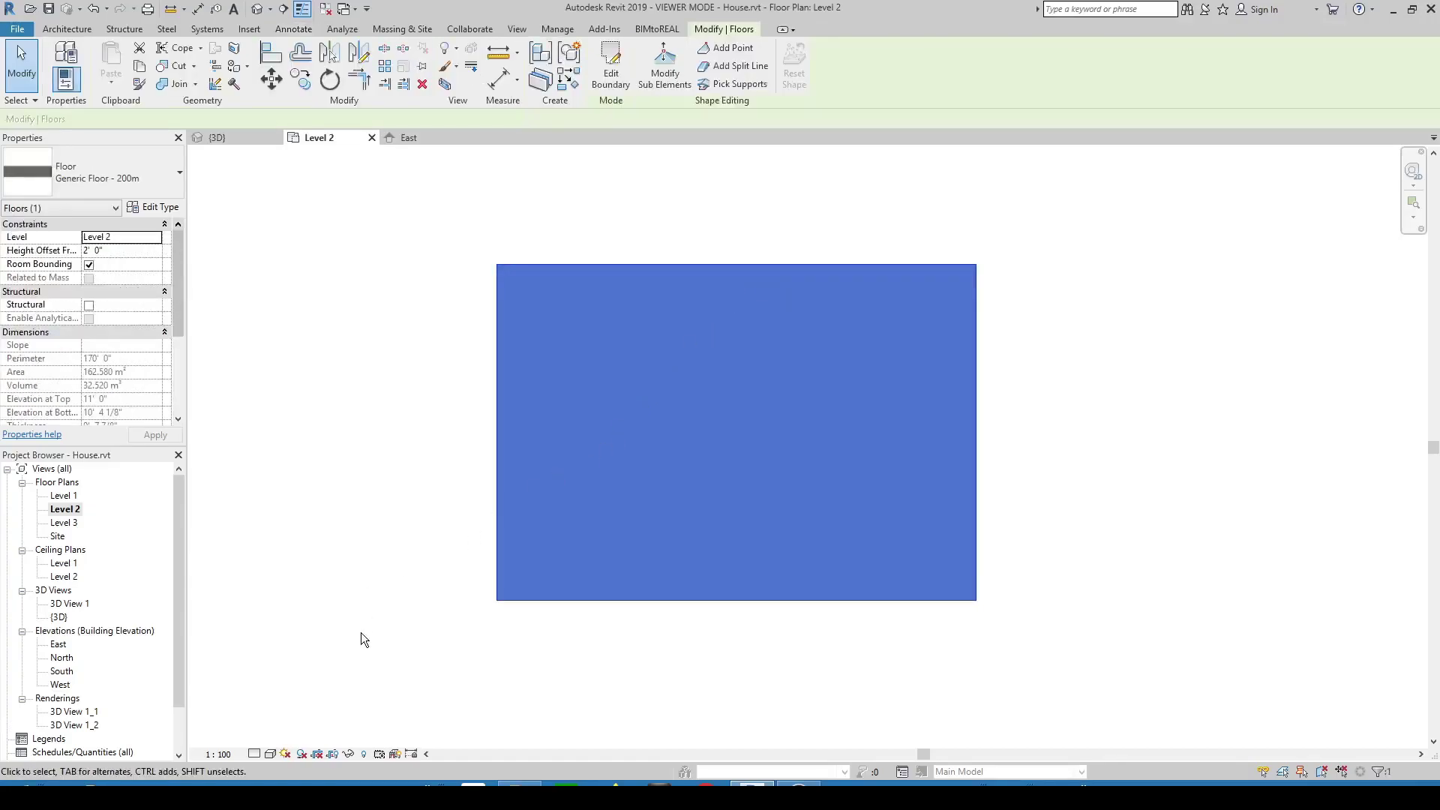
left_click(349, 747)
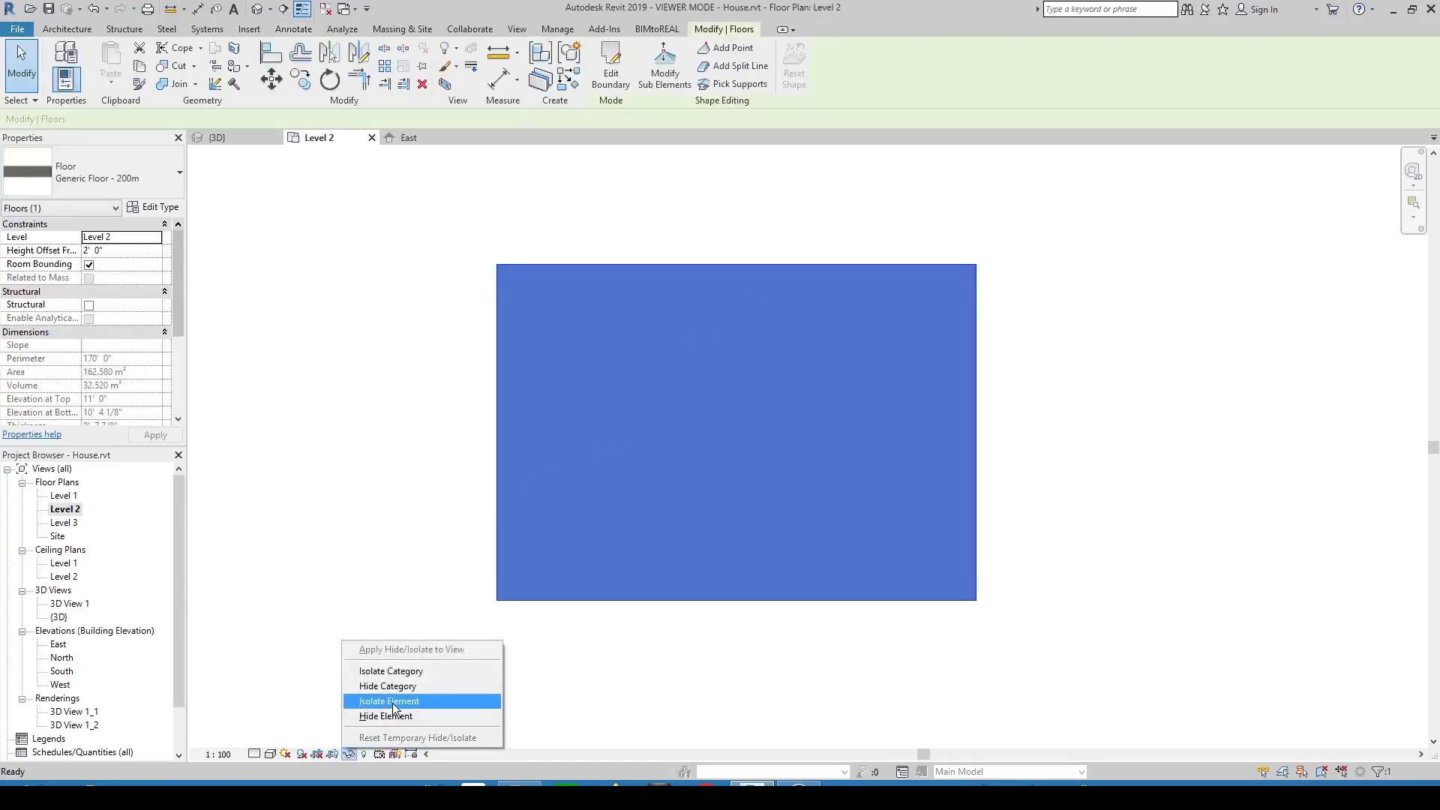
left_click(420, 701)
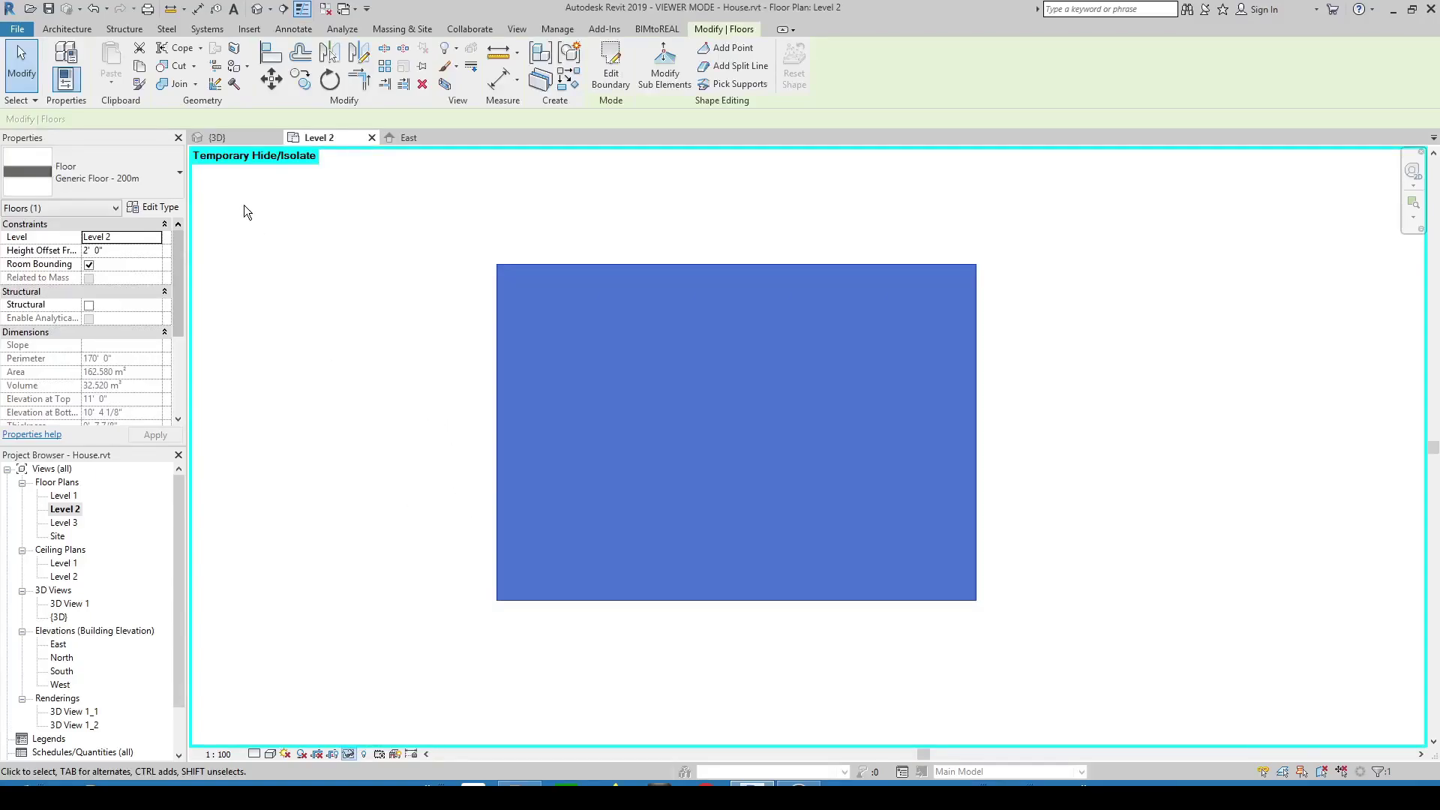
Place an 11' - 0" spot elevation near the floor centre and reset the temporary isolation
left_click(293, 29)
left_click(267, 60)
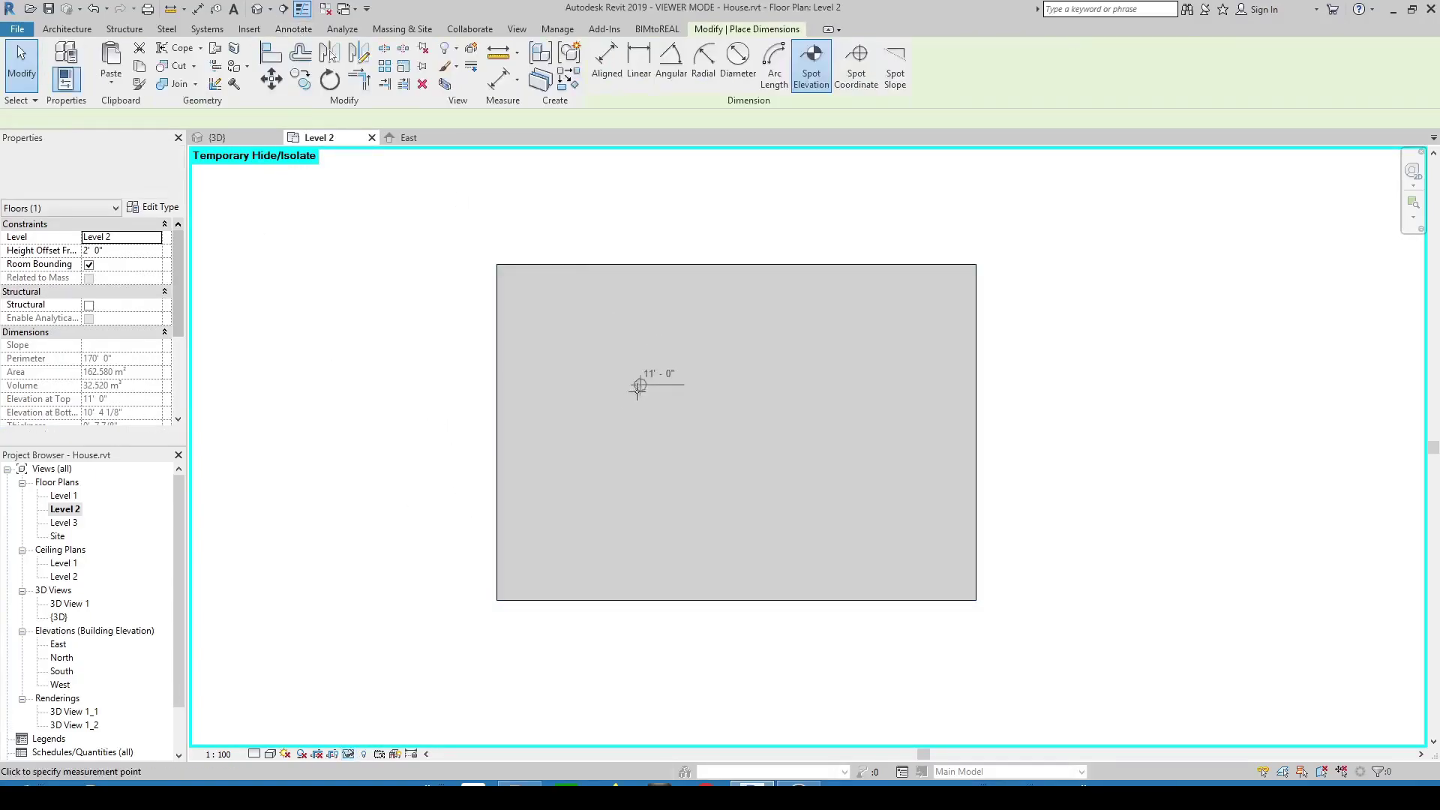
left_click(702, 381)
key("Escape")
key("Escape")
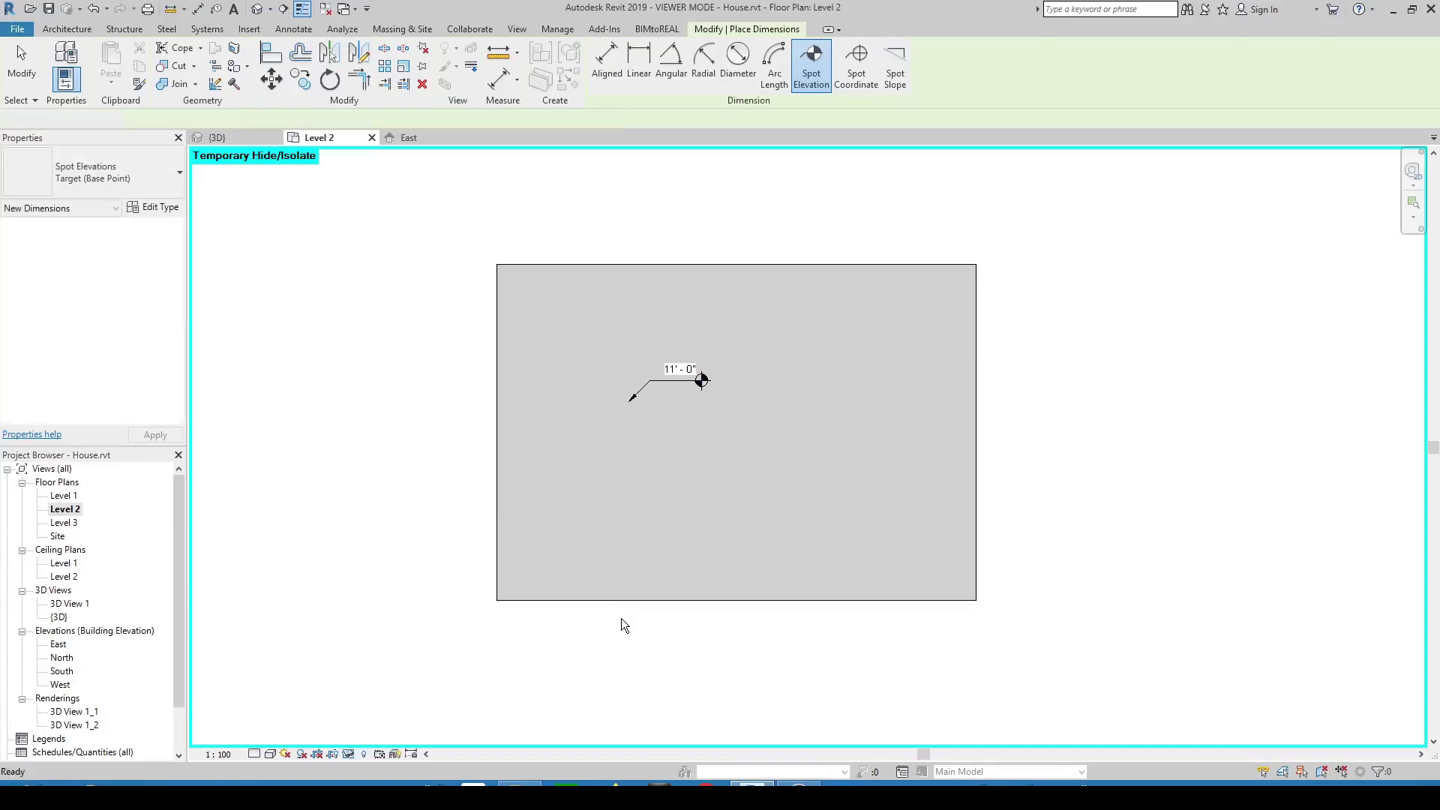
left_click(350, 754)
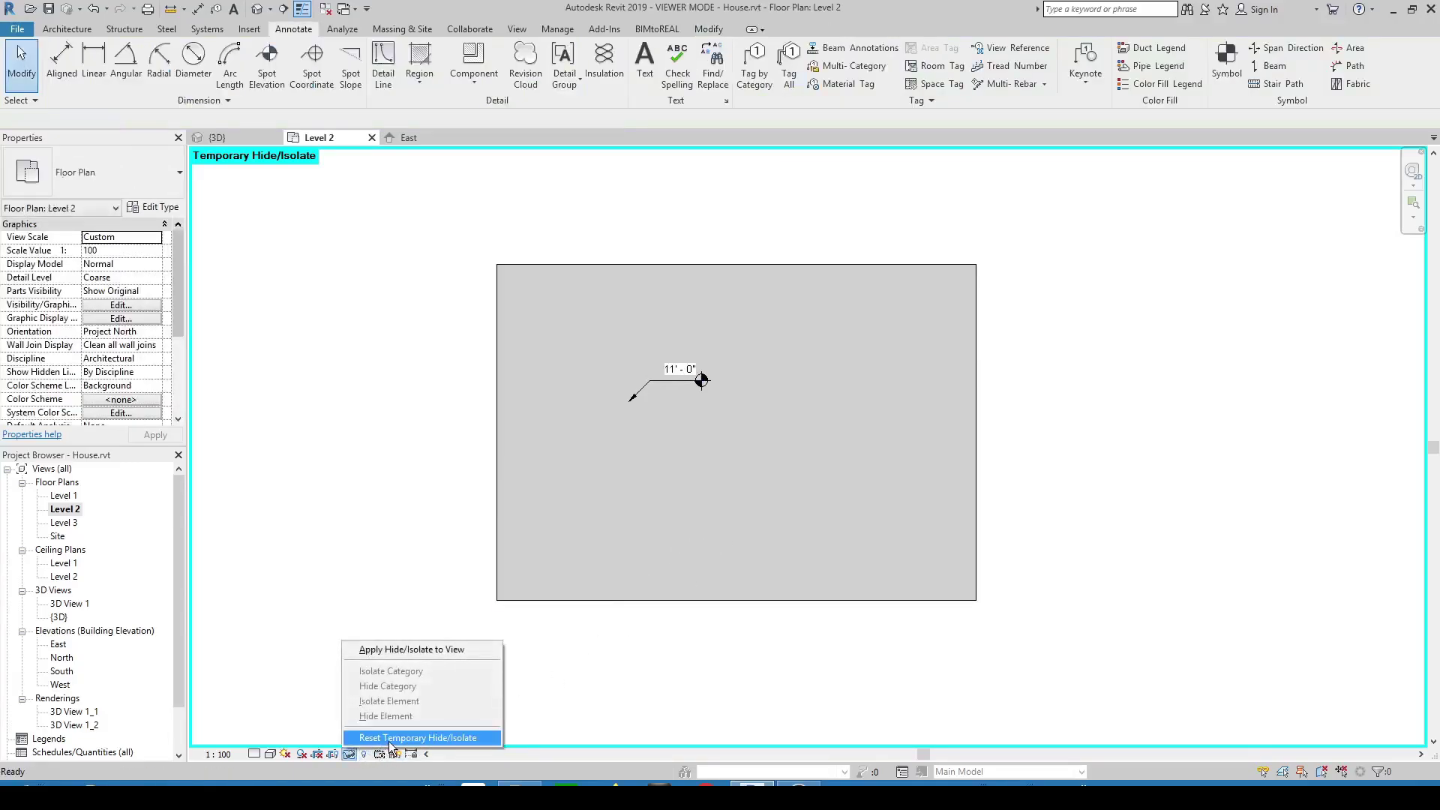
left_click(391, 738)
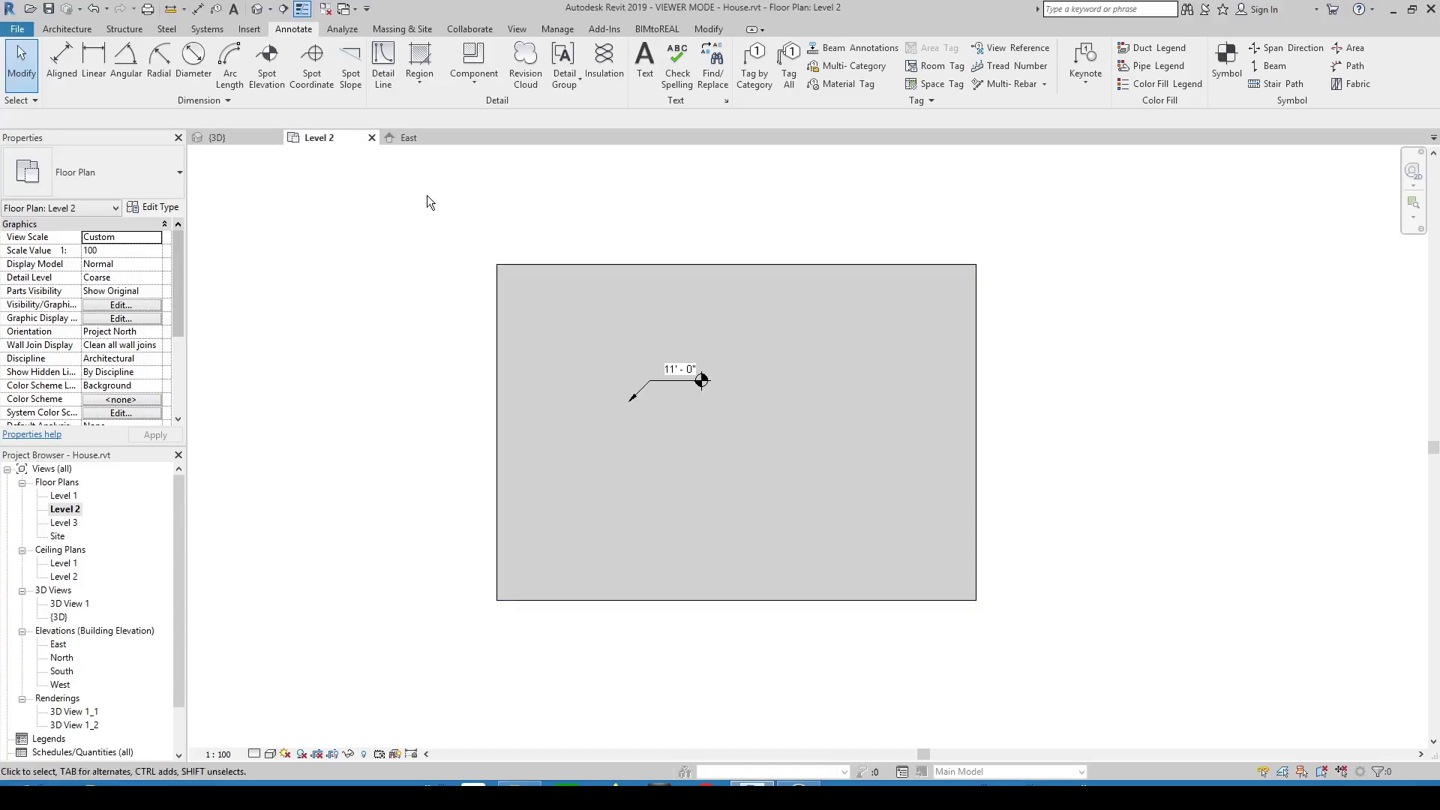
In the 3D view, lower the floor's right corner point to an elevation of -2'
left_click(225, 142)
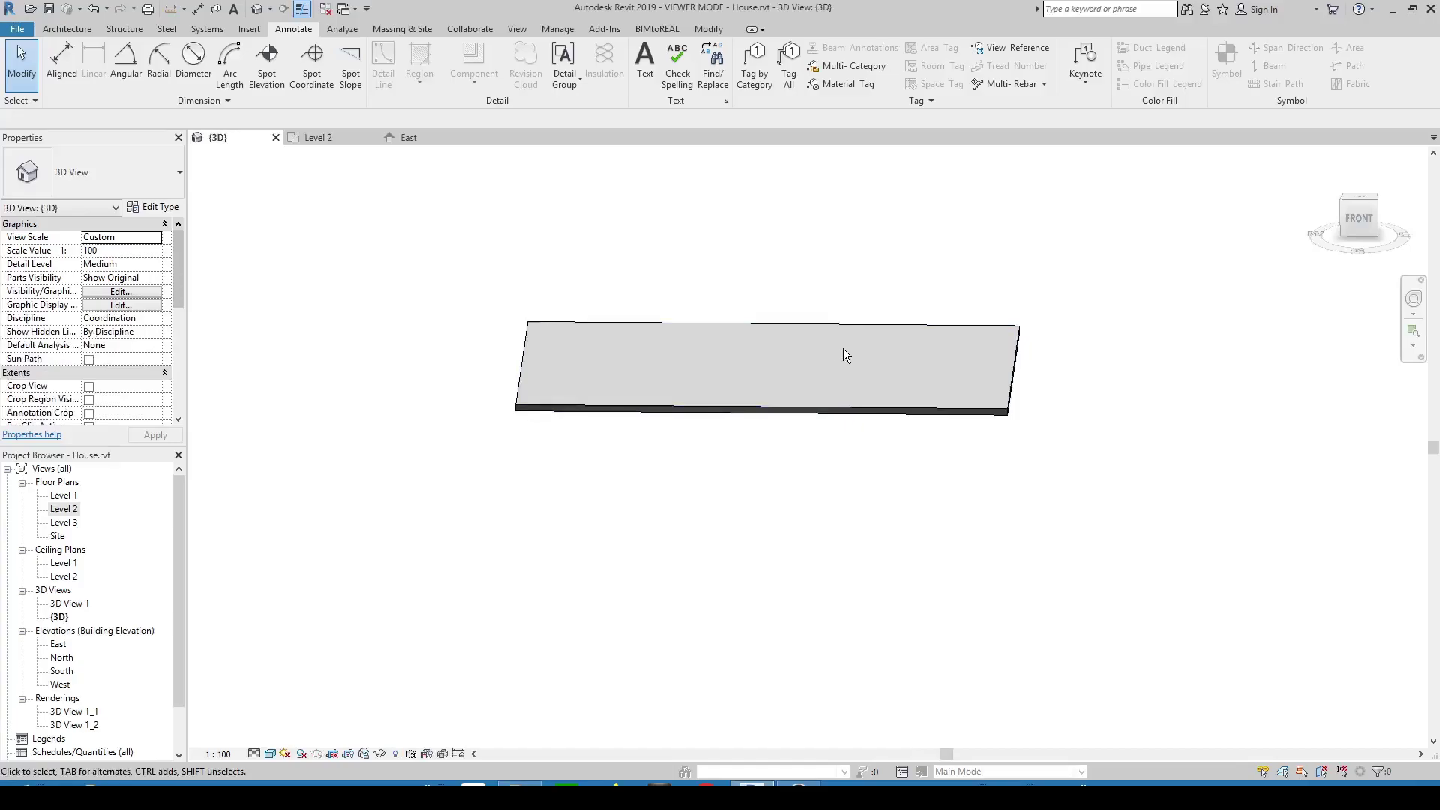
middle_click_drag(844, 348, 762, 316, "shift")
left_click(911, 395)
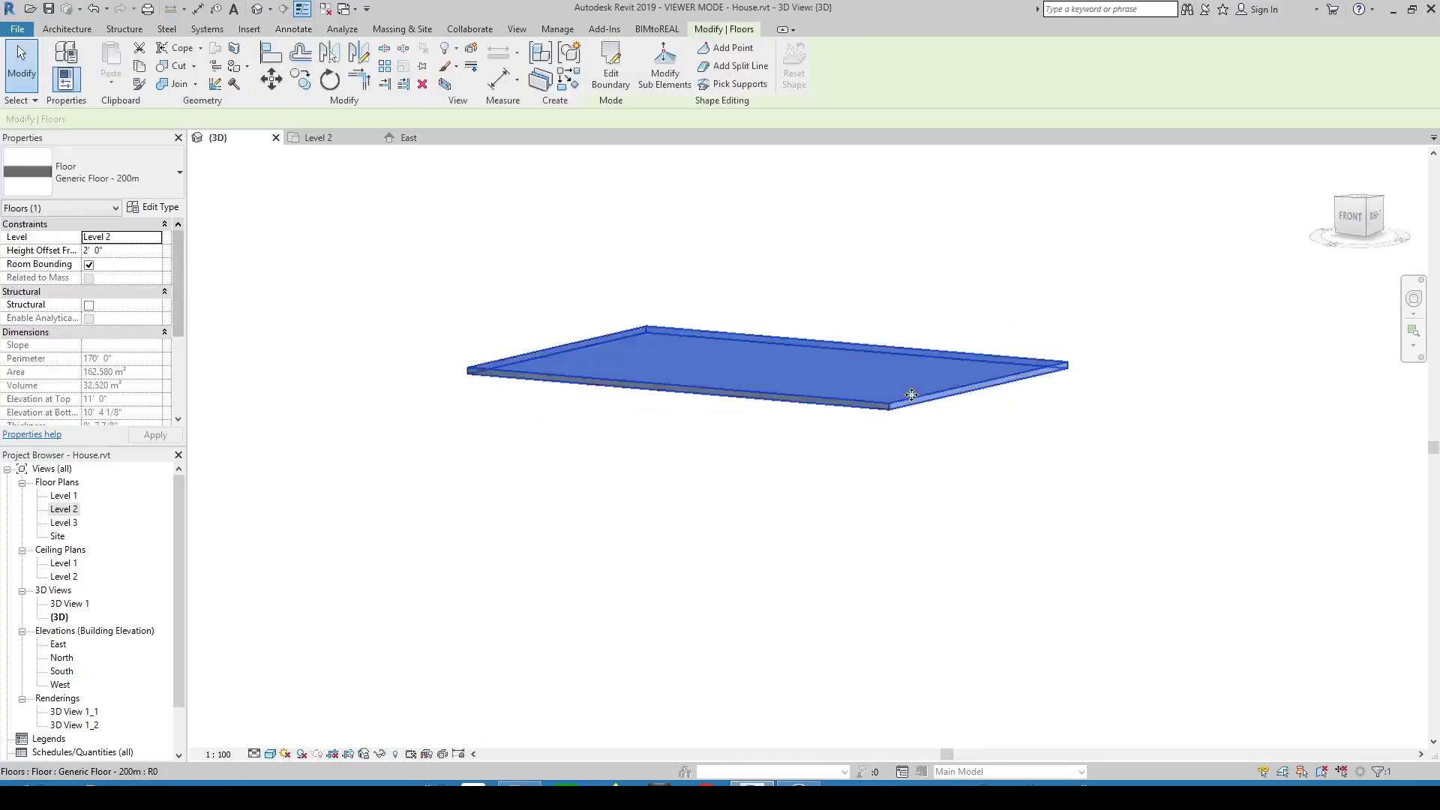
left_click(665, 68)
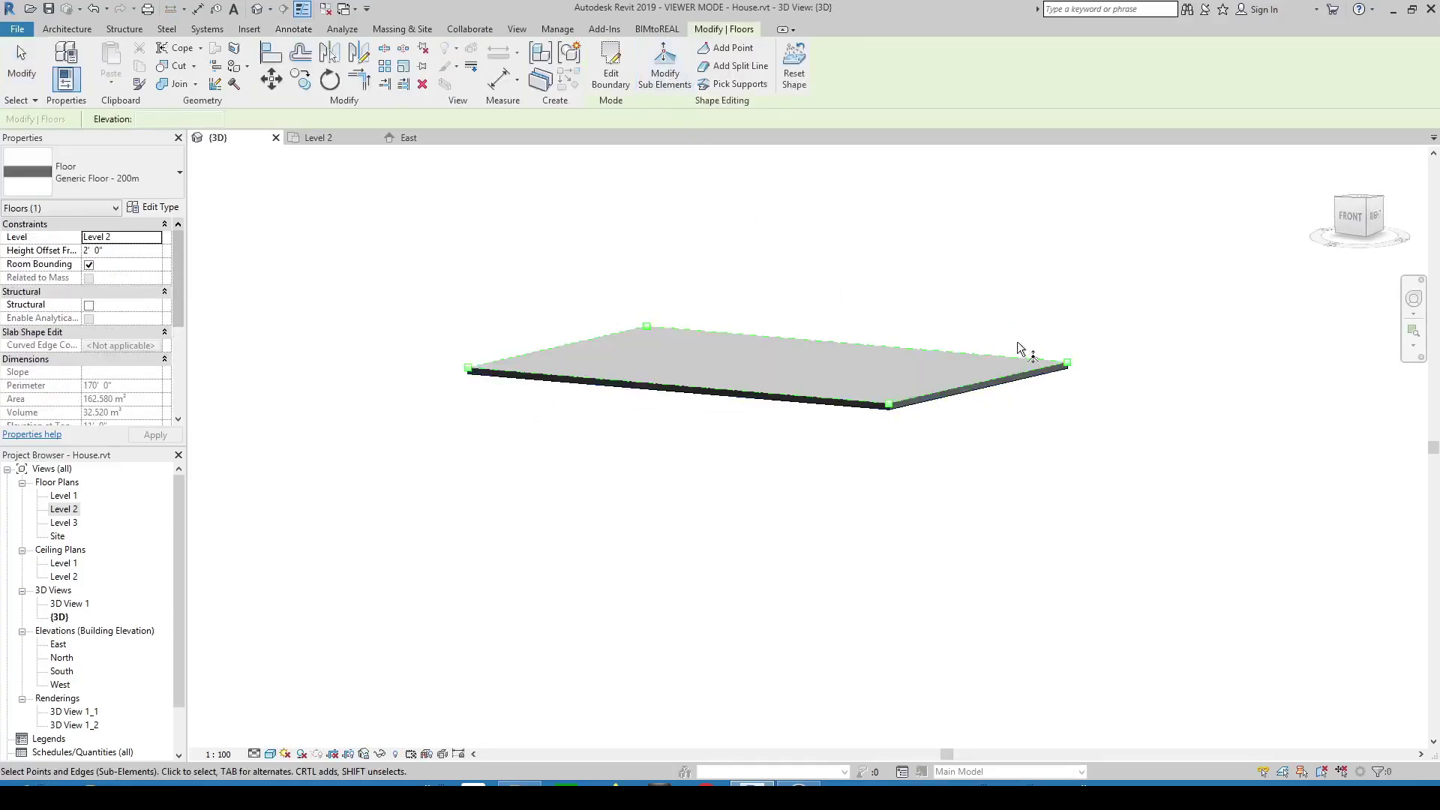
left_click(1068, 363)
left_click(1092, 359)
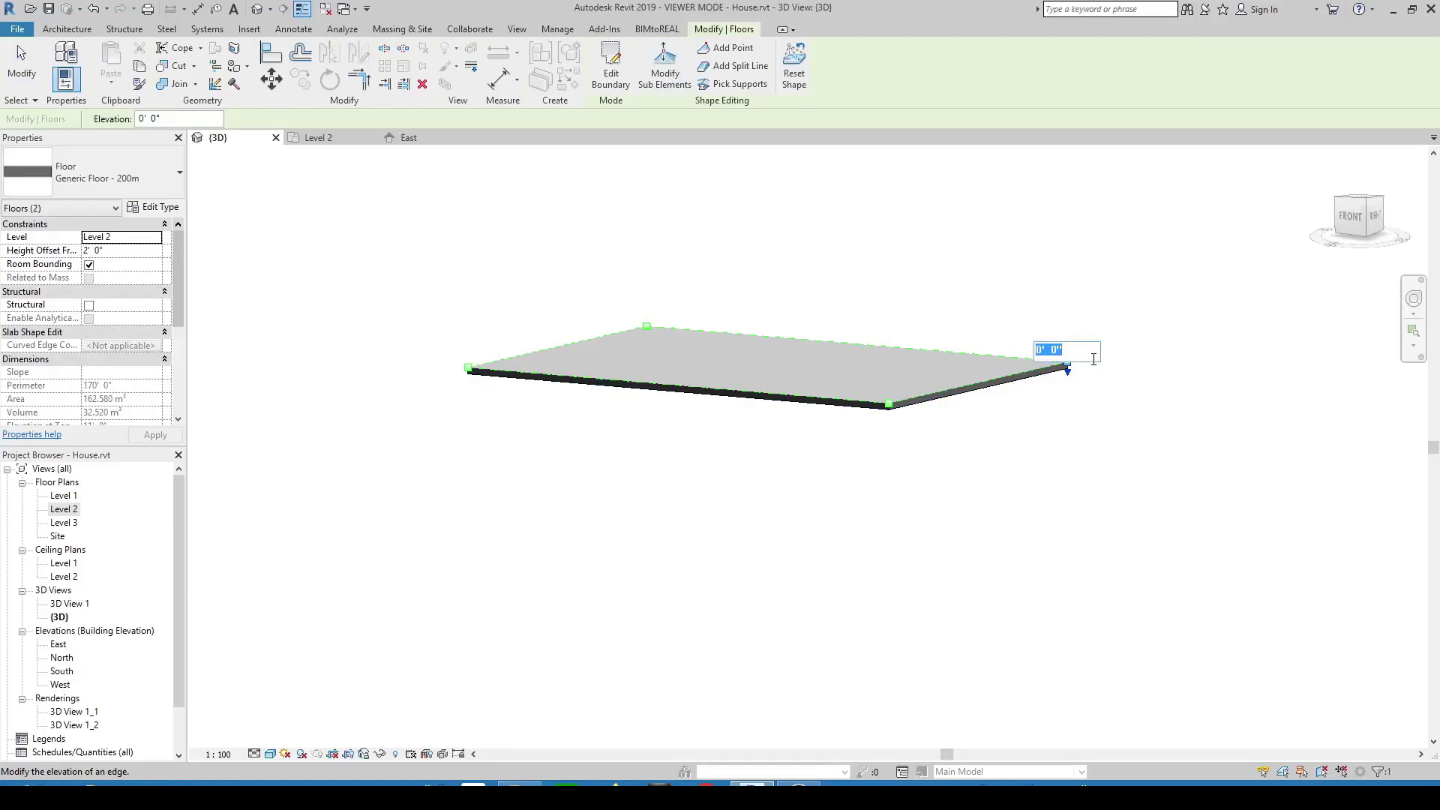
type("-2")
key("Return")
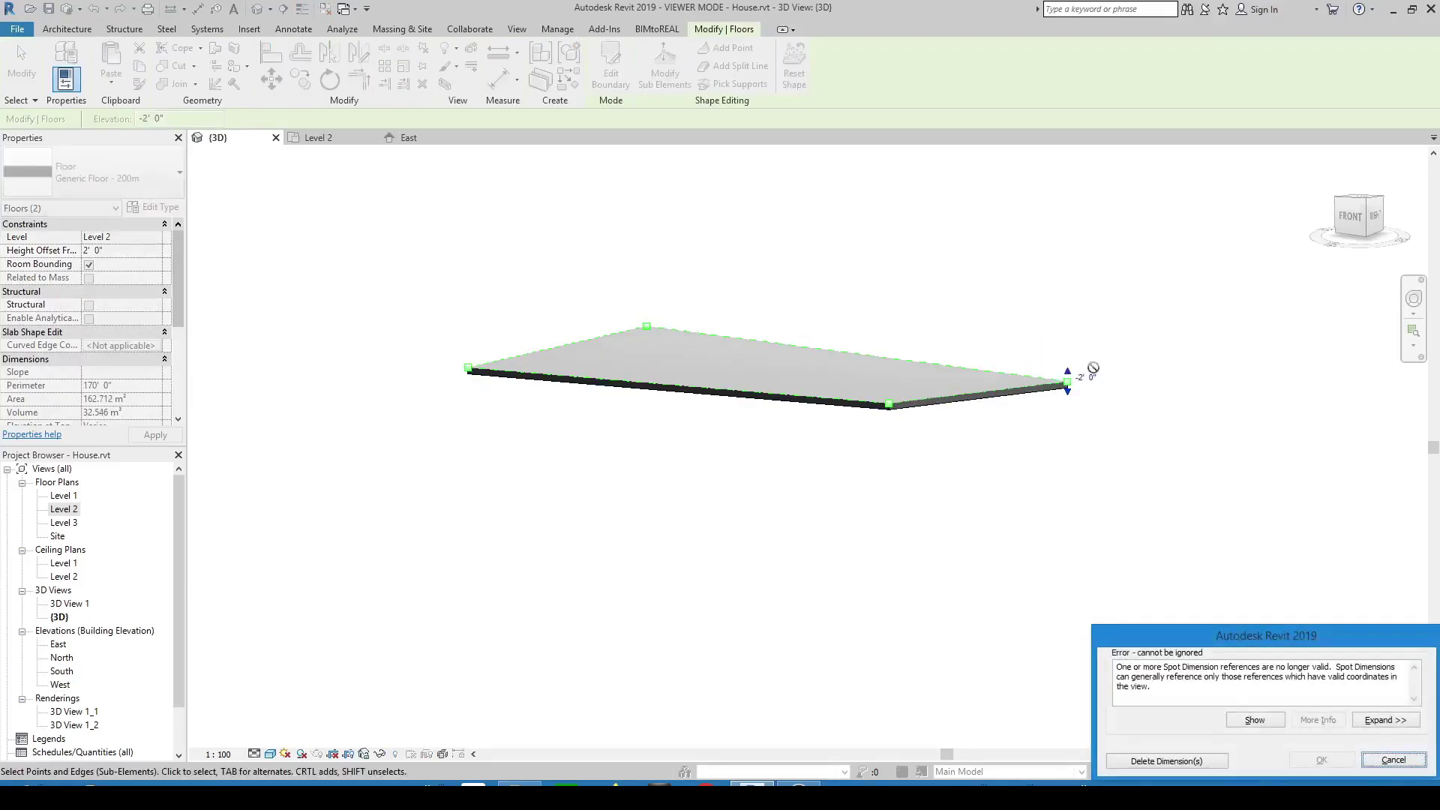
Delete the spot elevation invalidated by the slope and orbit to inspect the sloped slab
left_click(1221, 759)
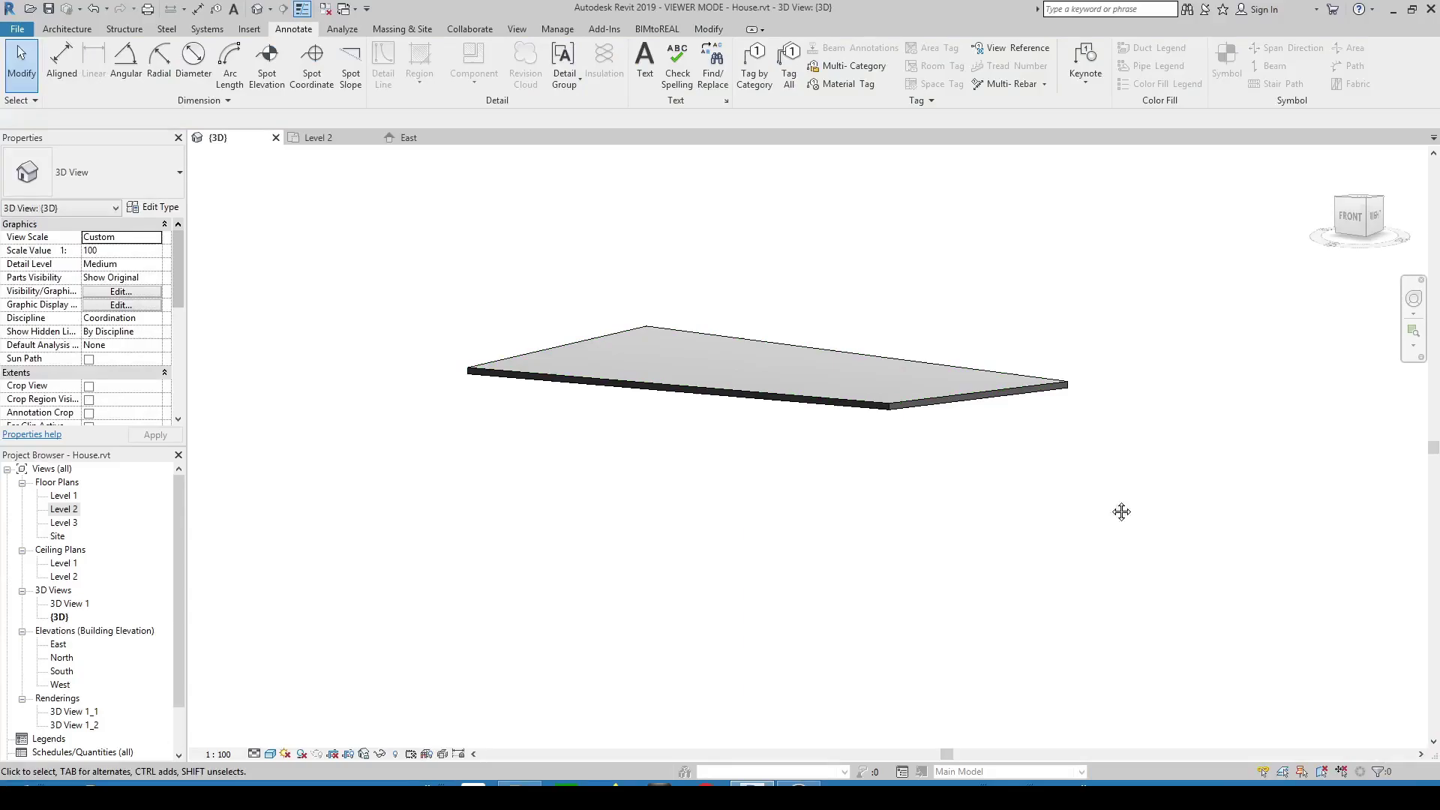
mouse_move(1122, 508)
middle_mouse_down("shift")
mouse_move(1072, 476)
mouse_move(1064, 443)
mouse_move(1048, 463)
mouse_move(1003, 453)
mouse_move(1078, 505)
mouse_move(762, 379)
middle_mouse_up("shift")
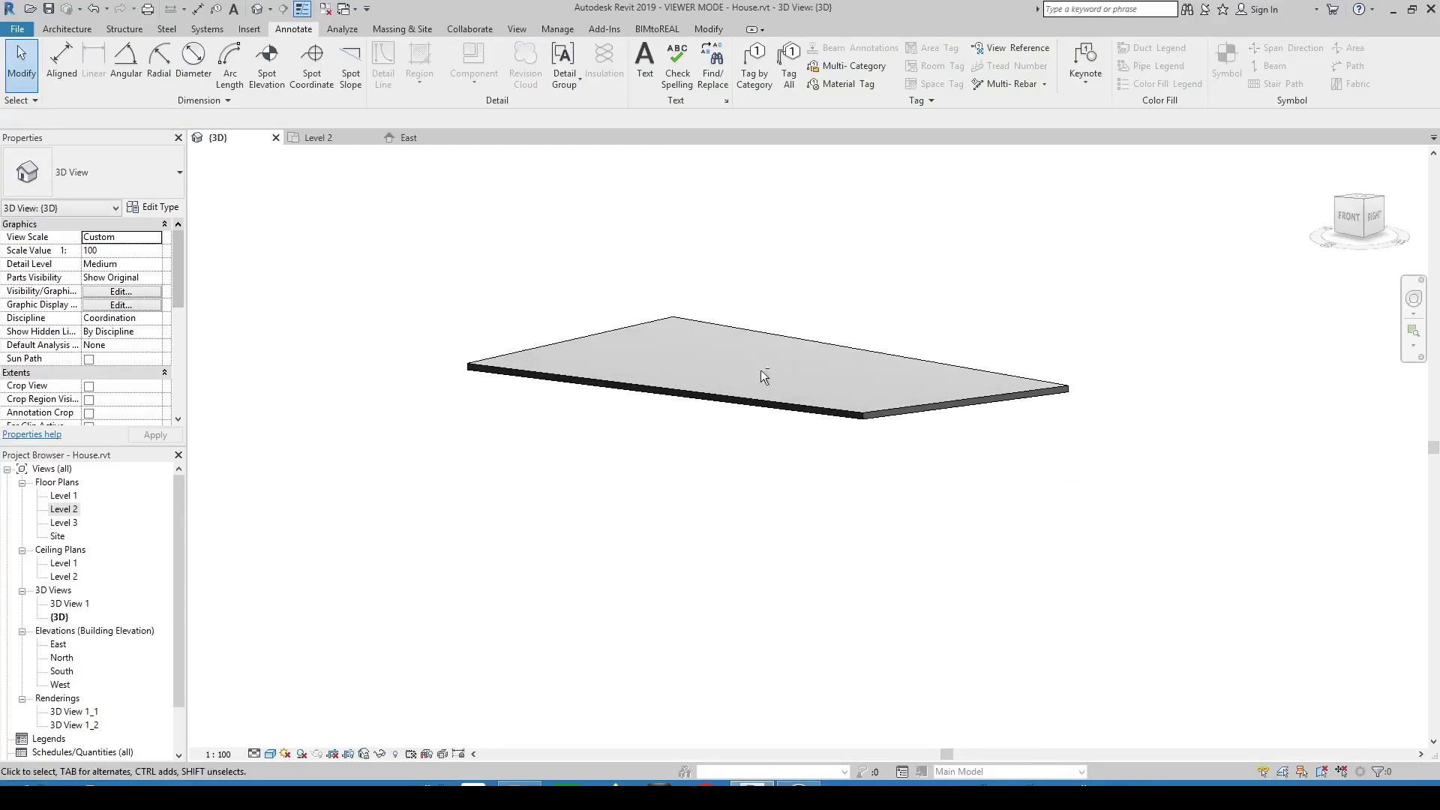
left_click(273, 67)
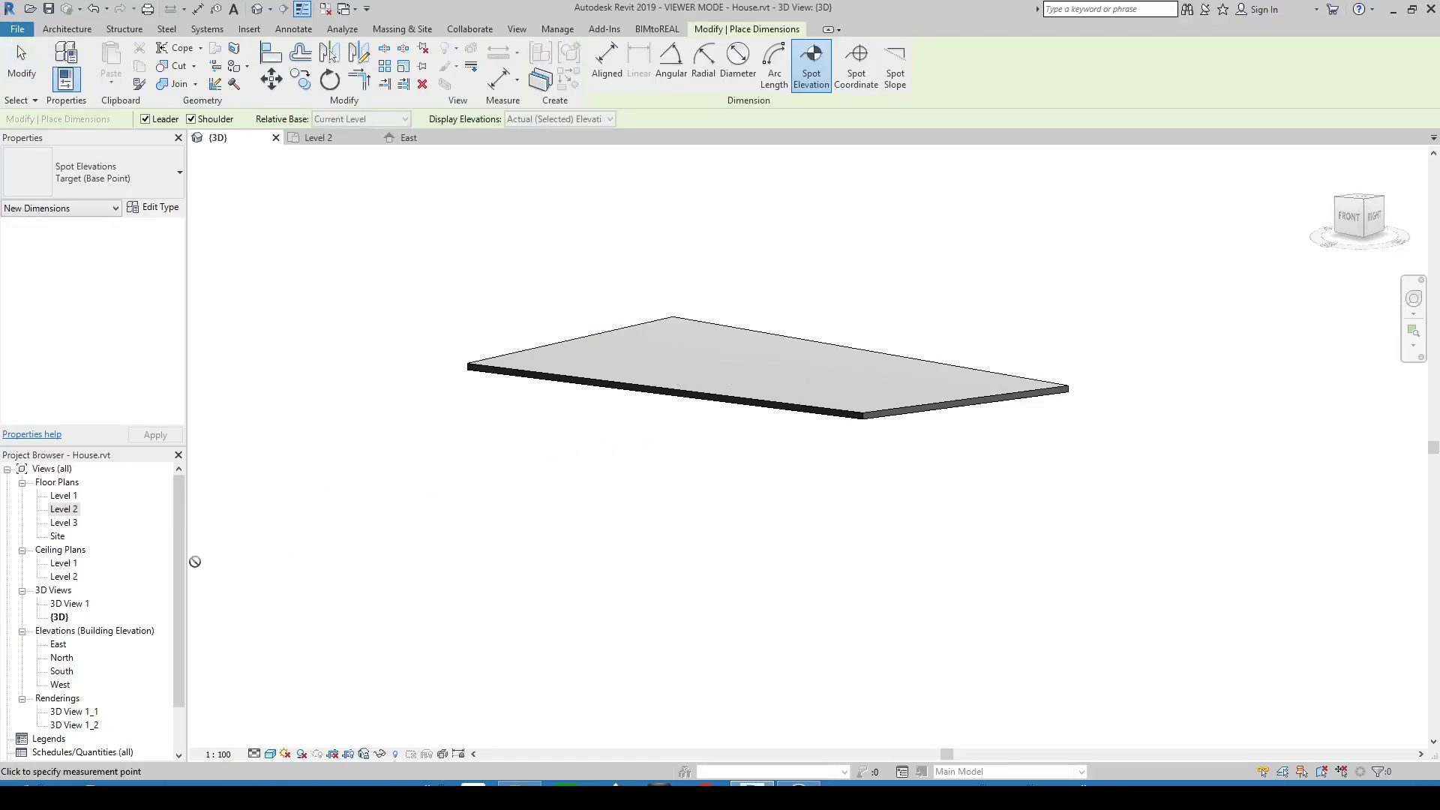
Split the Level 2 floor diagonally from its bottom-left to its top-right corner
double_click(66, 510)
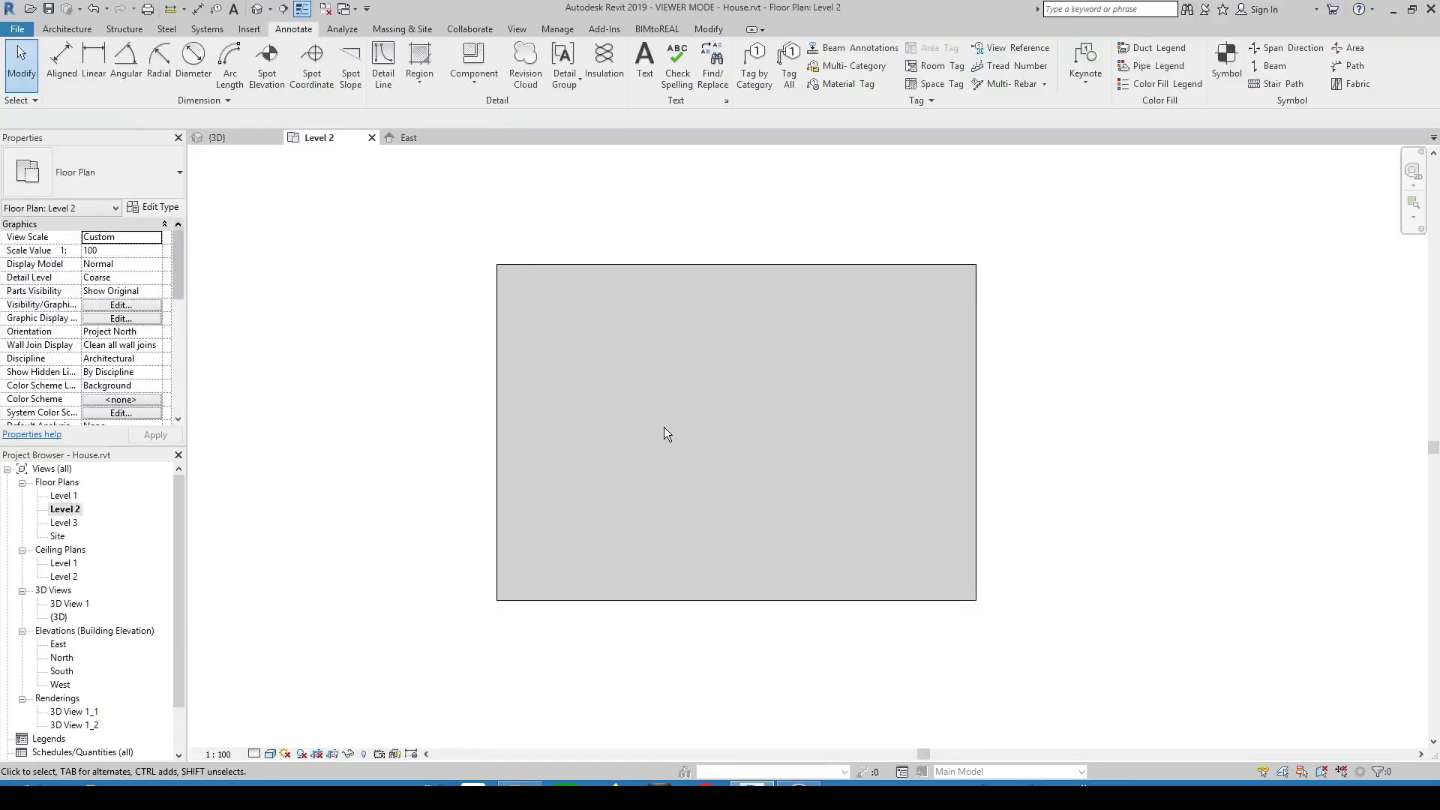
left_click(267, 68)
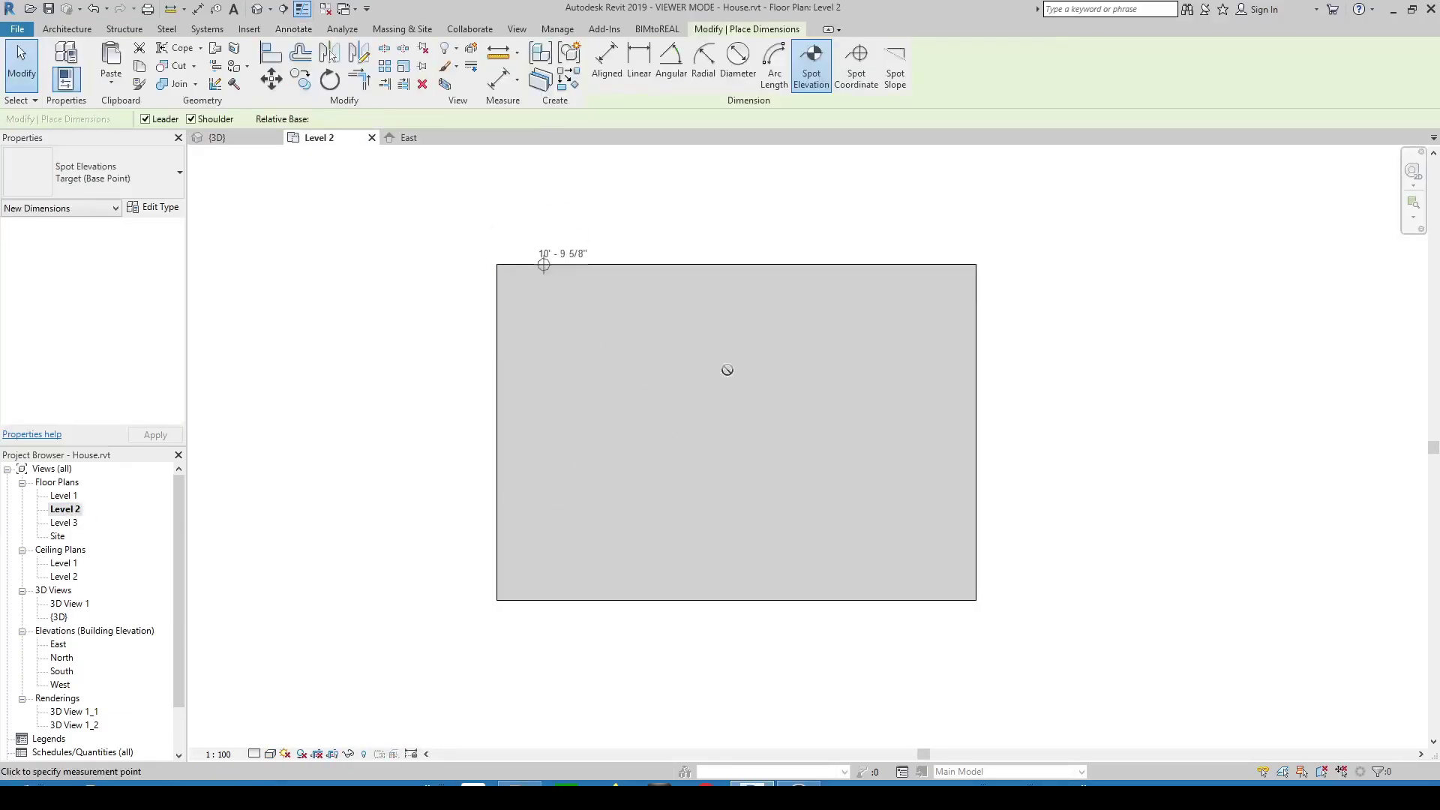
key("Escape")
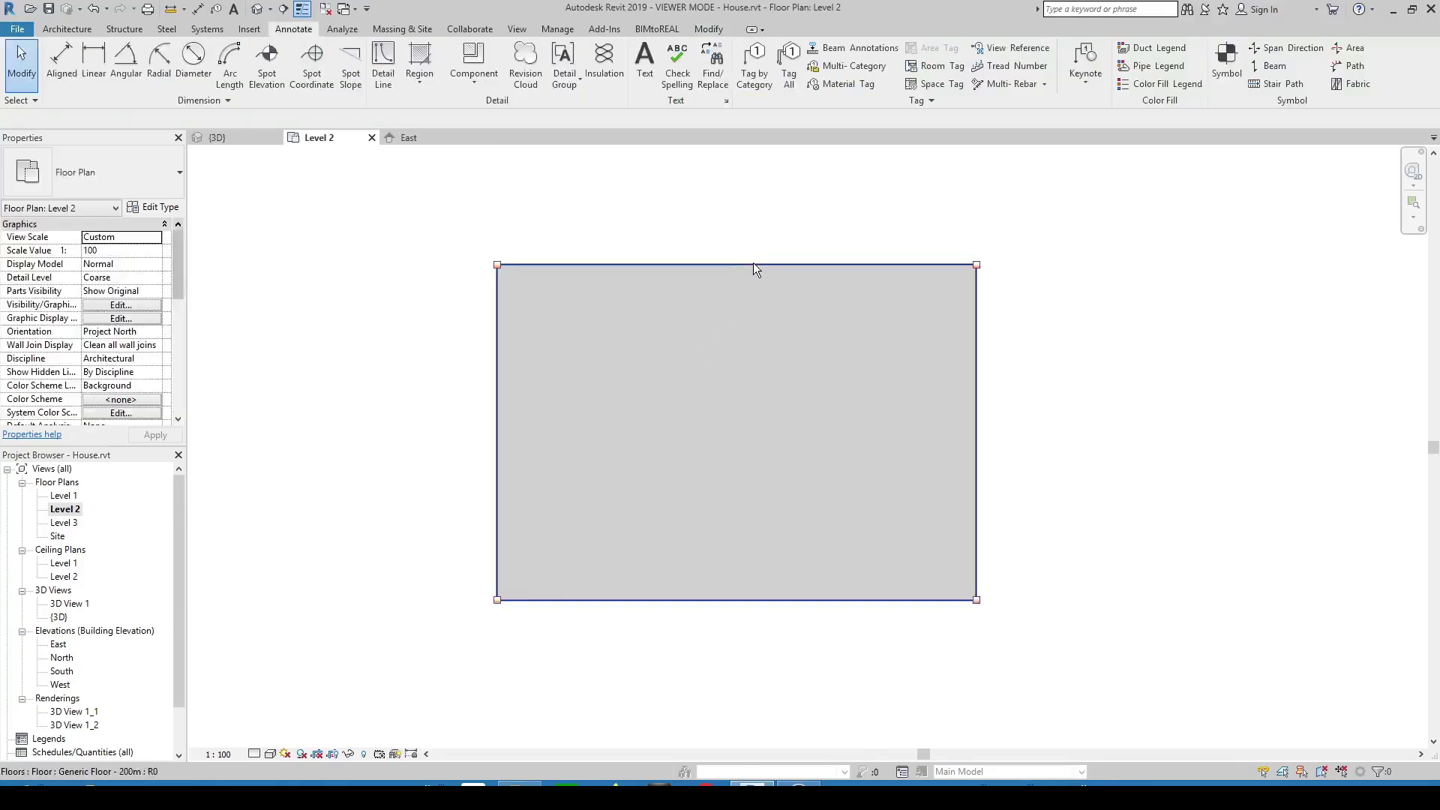
left_click(753, 264)
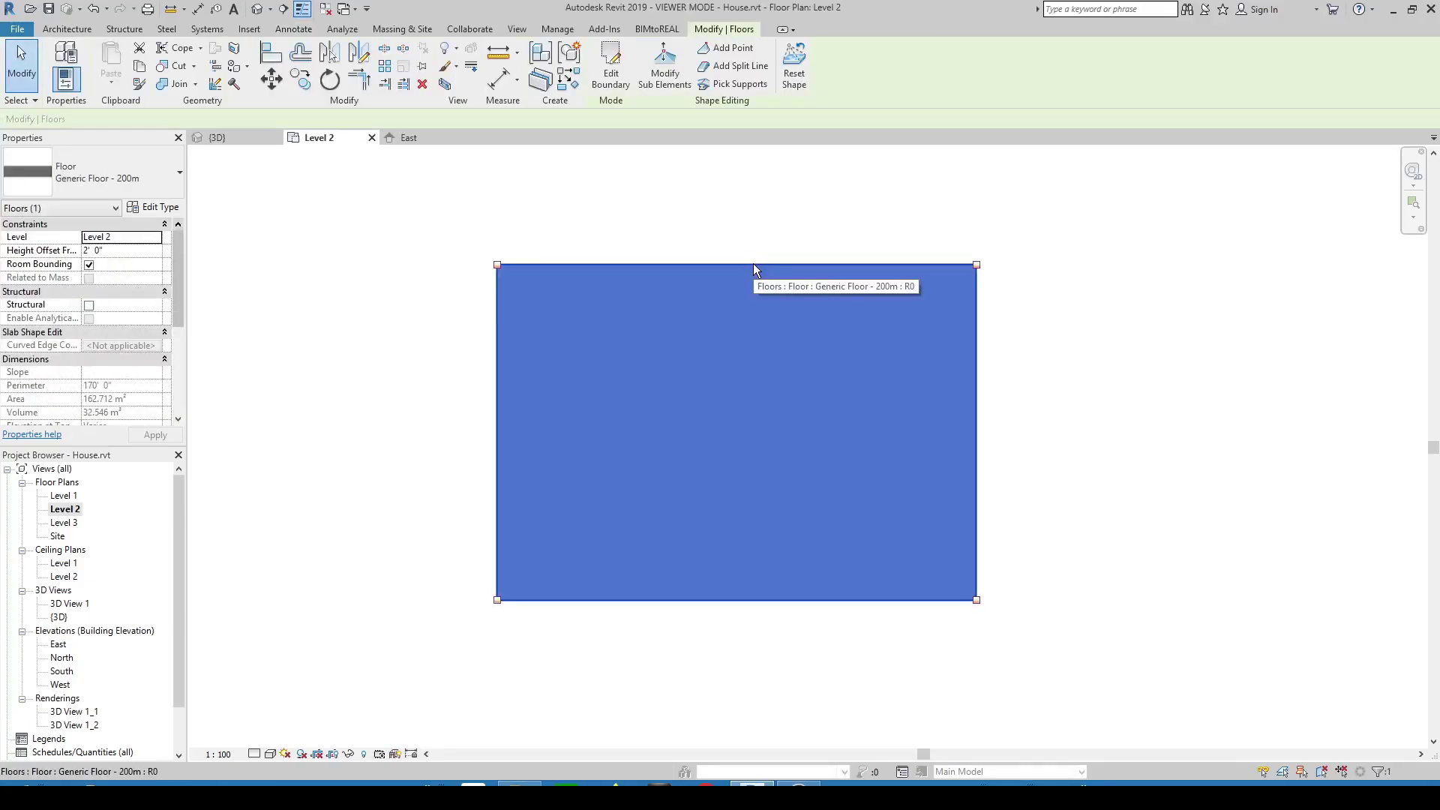
left_click(755, 85)
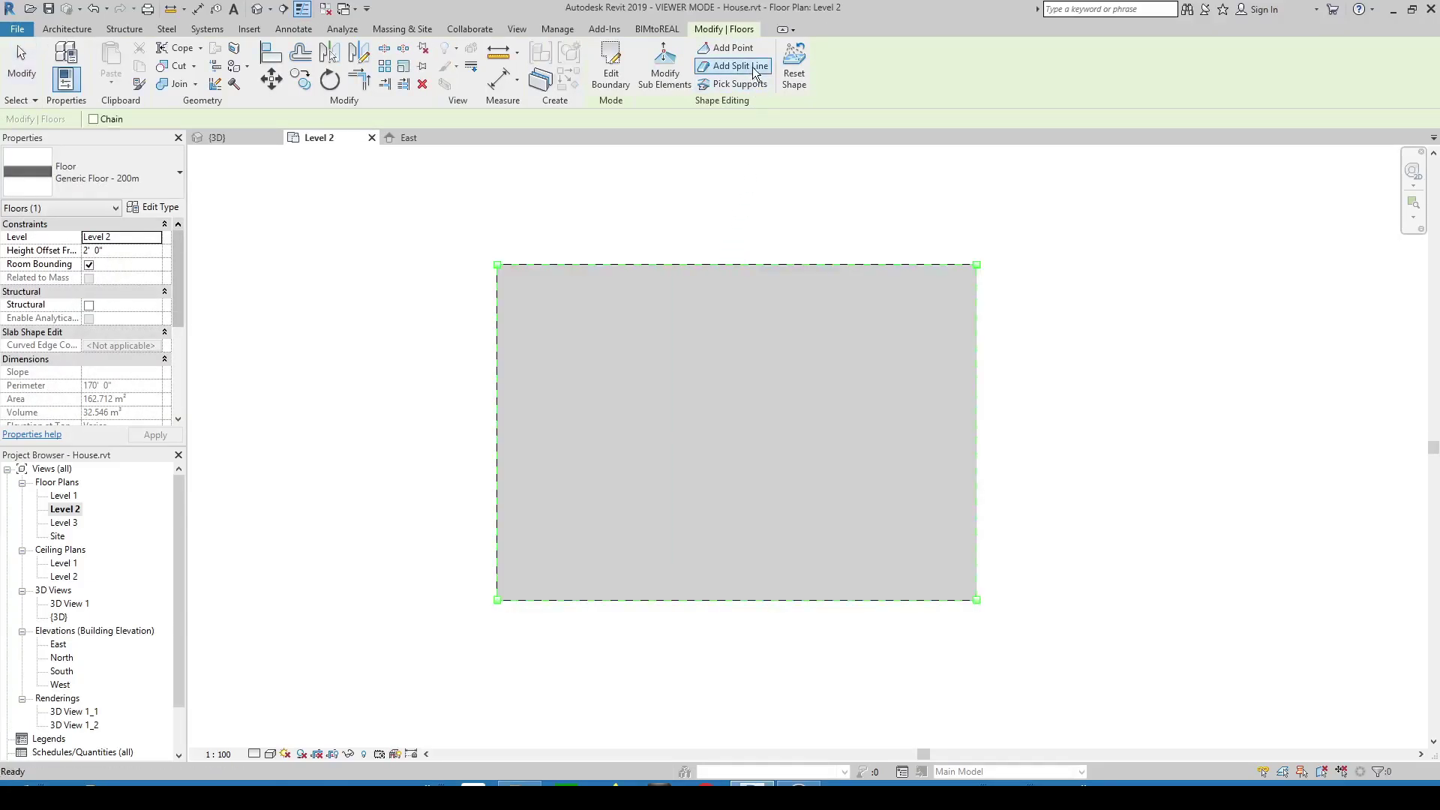
left_click(497, 600)
left_click(977, 265)
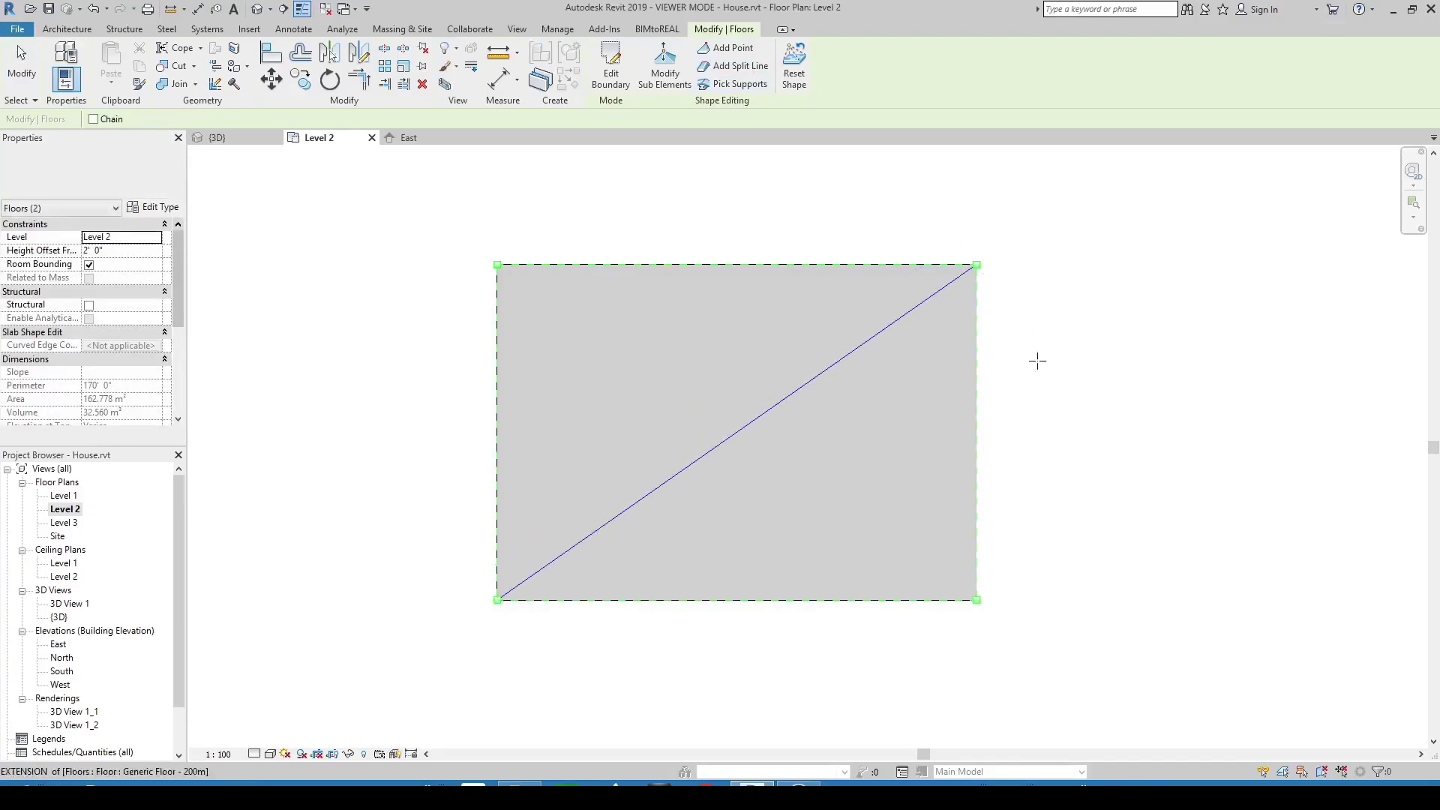
key("Escape")
key("Escape")
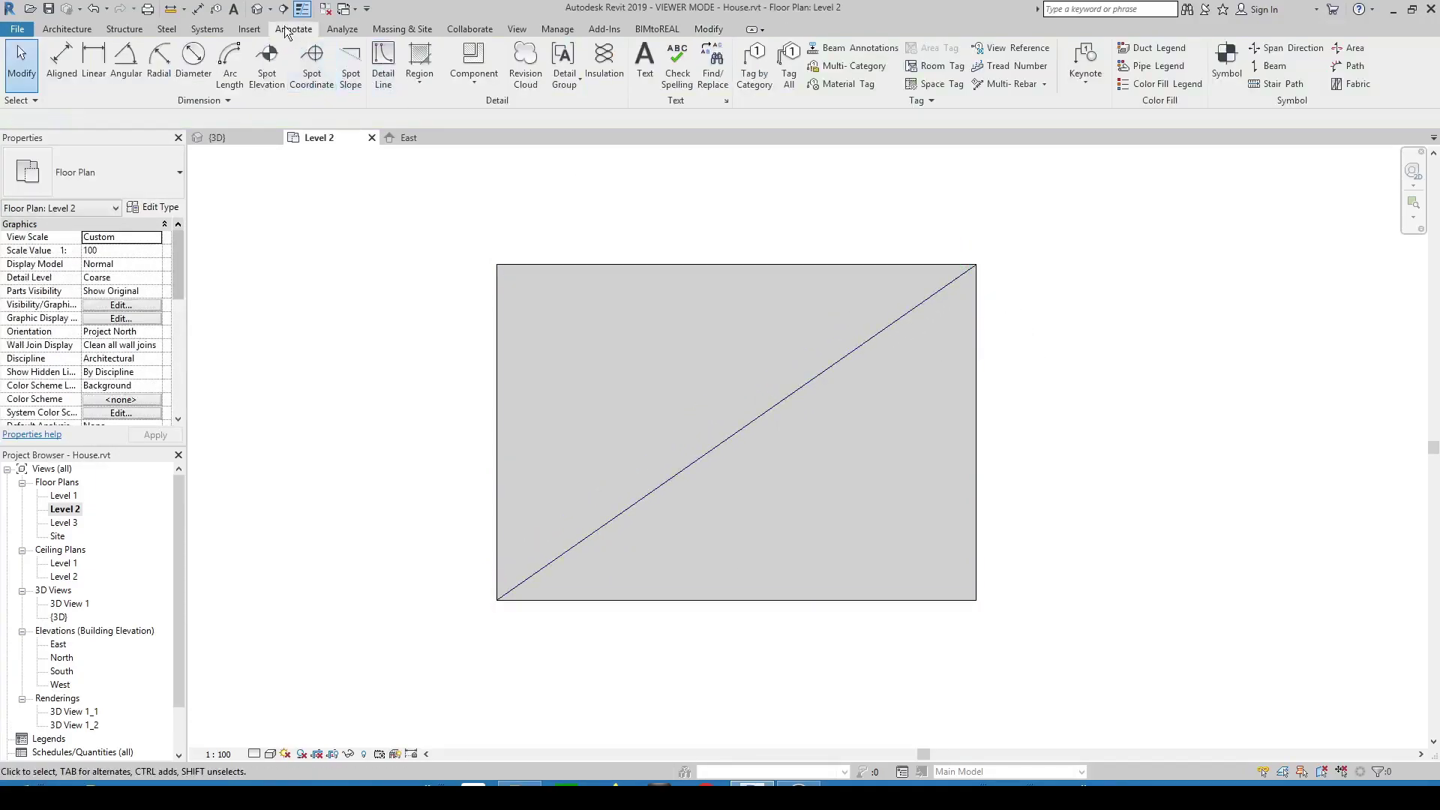
Inspect the split floor in the 3D view, then return to the Level 2 plan
left_click(258, 9)
middle_click_drag(753, 327, 785, 318, "shift")
key("ctrl+Tab")
Place a 10' - 4 1/4" spot elevation on the floor's upper-left triangle
left_click(266, 64)
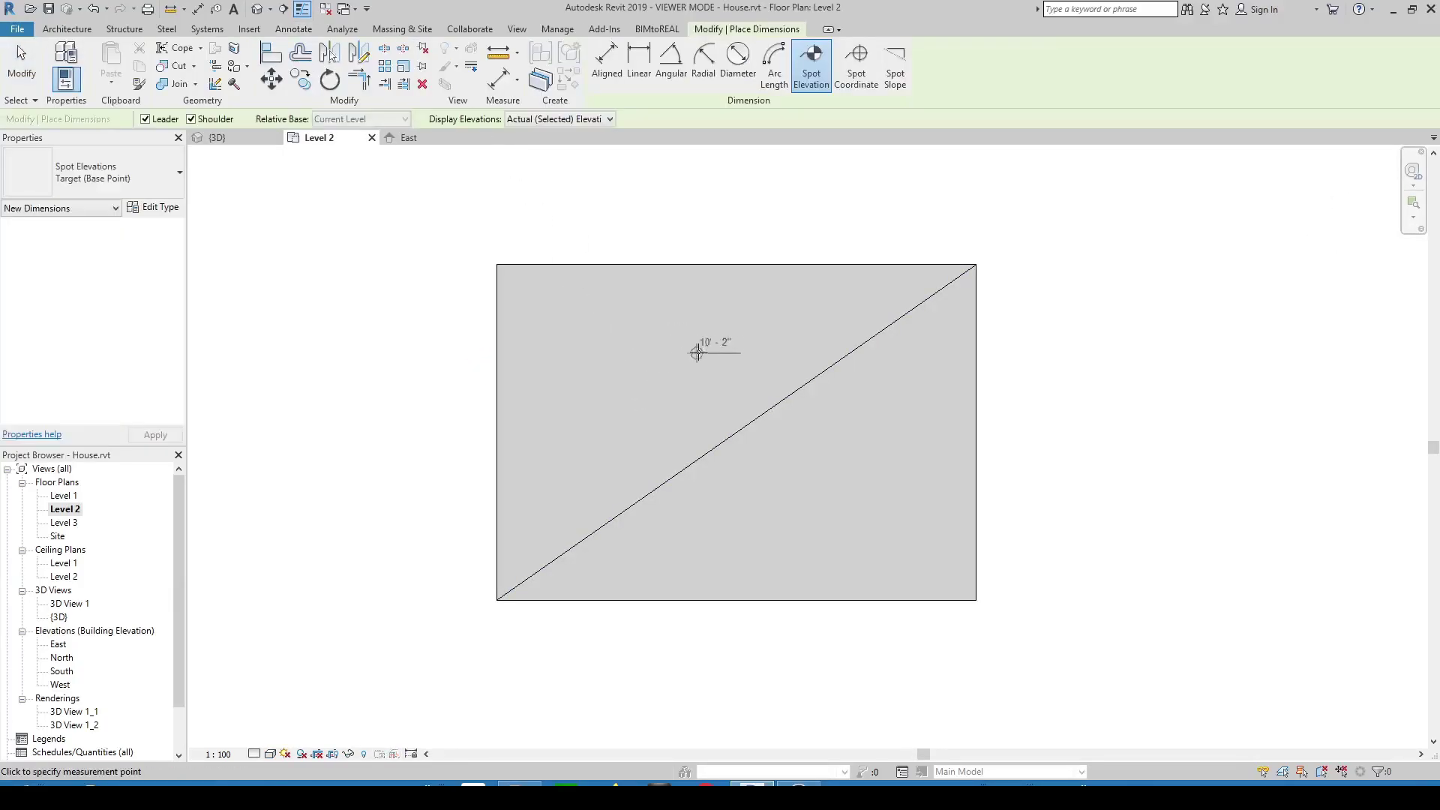
left_click(654, 386)
left_click(730, 365)
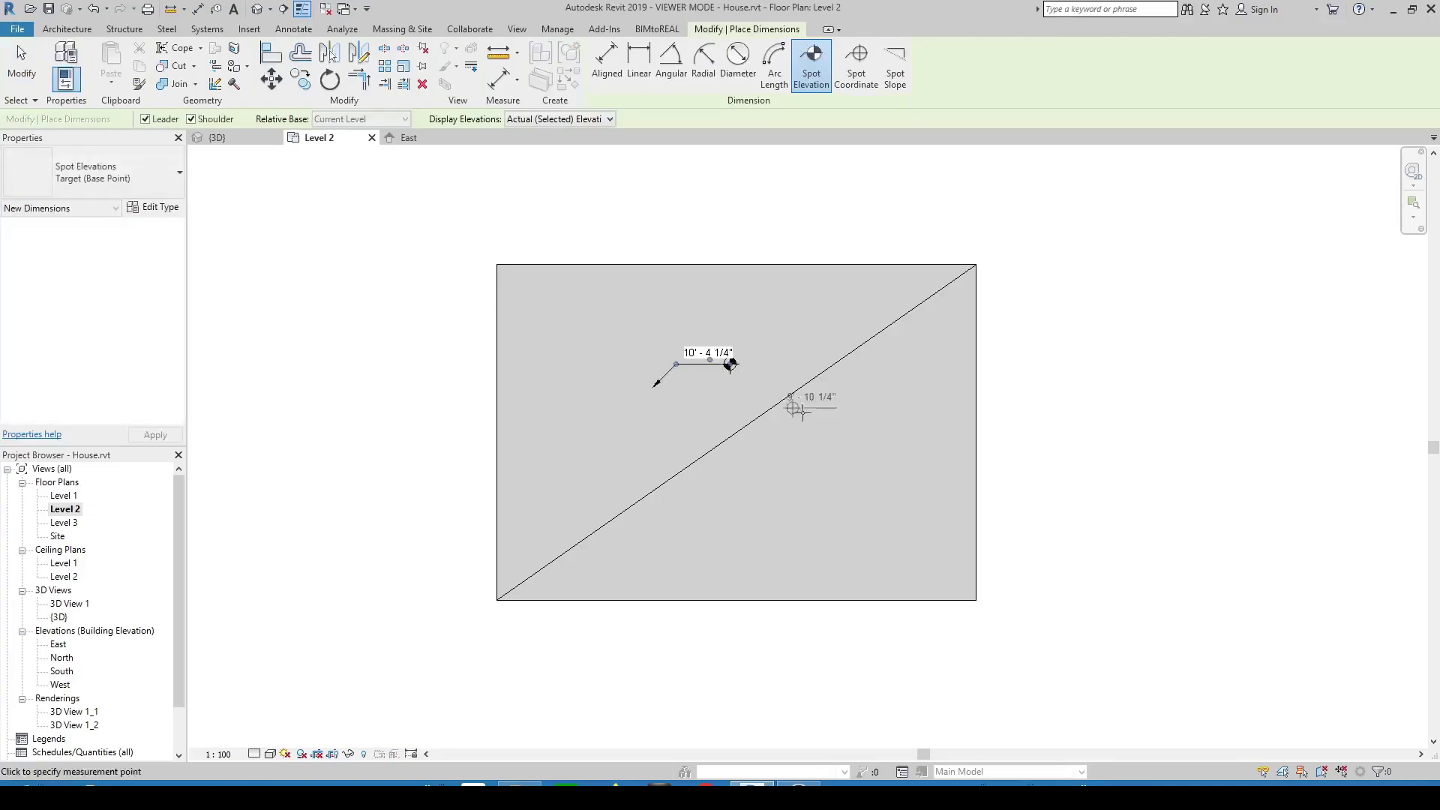
key("Escape")
key("Escape")
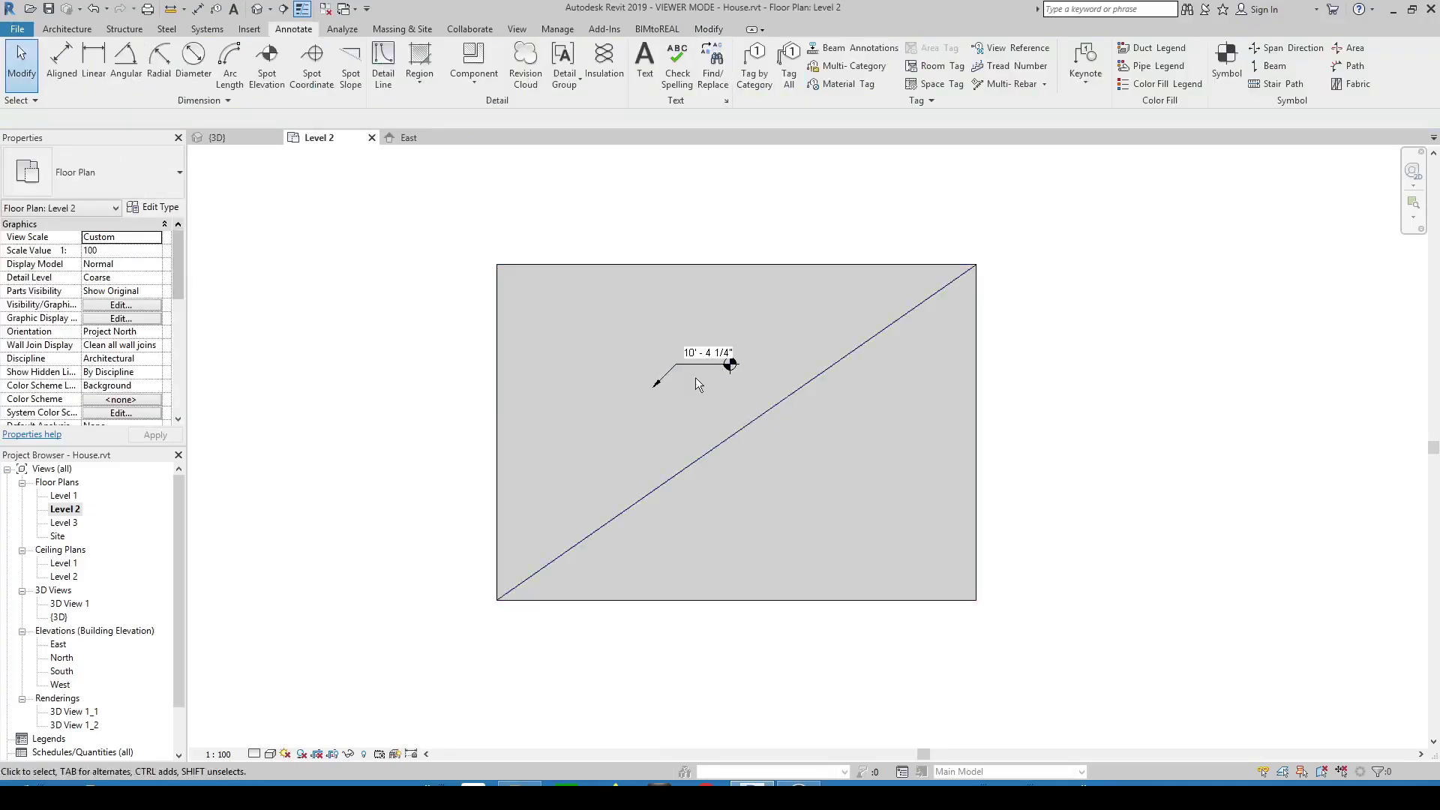
Place spot slopes on the split floor: 4.0% on the upper-left half, 5.7% on the lower-right
left_click(363, 63)
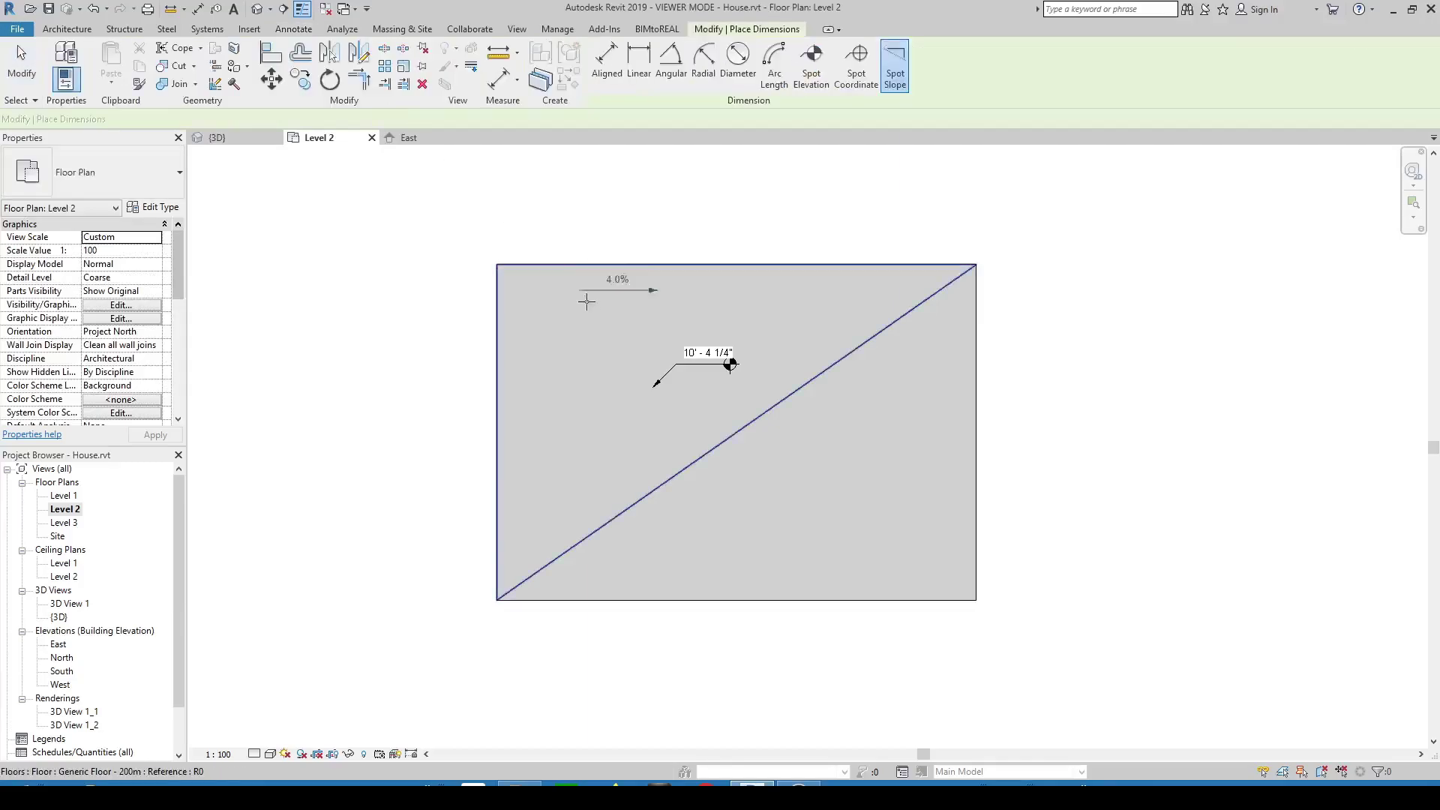
left_click(593, 422)
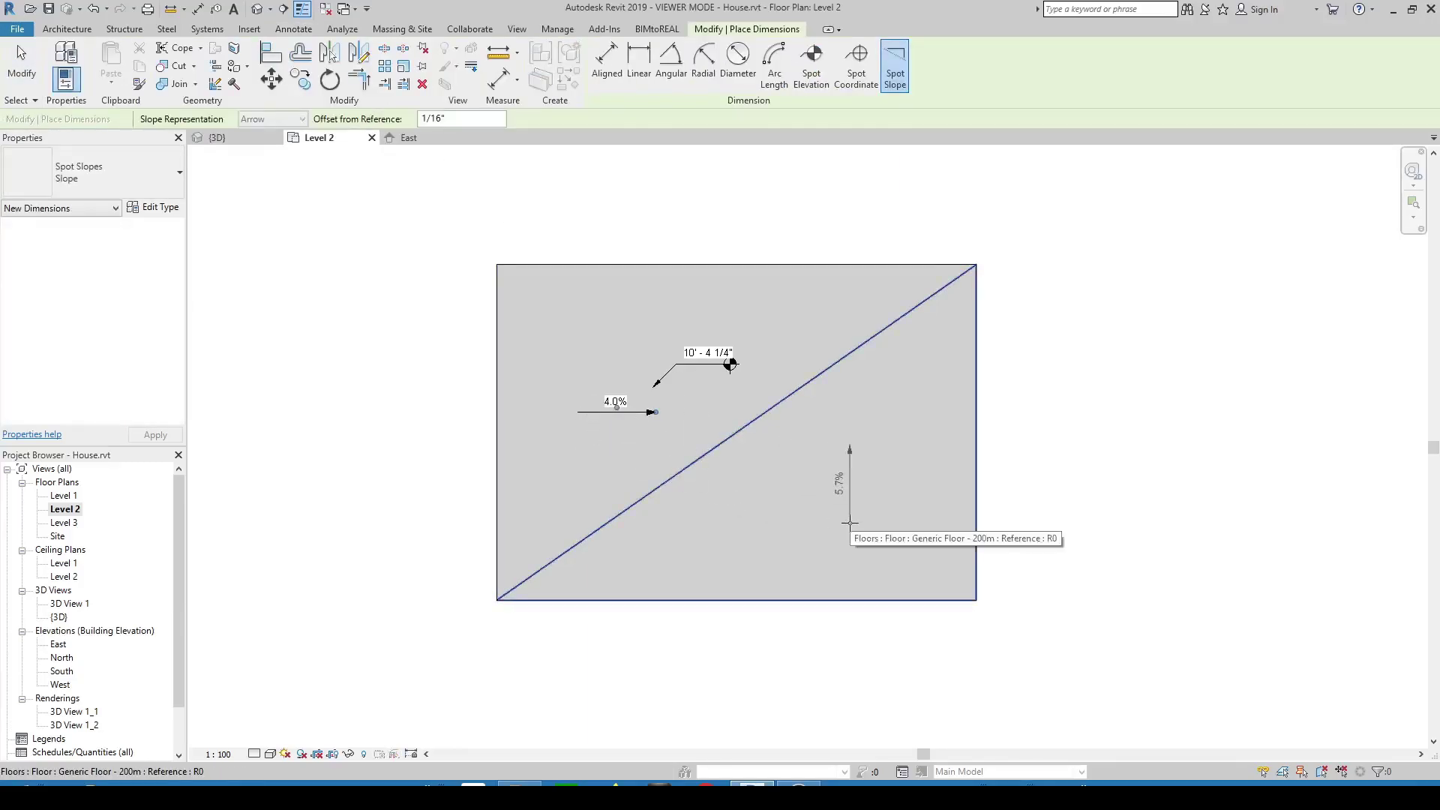
left_click(850, 480)
key("Escape")
key("Escape")
middle_click_drag(1080, 483, 1069, 472)
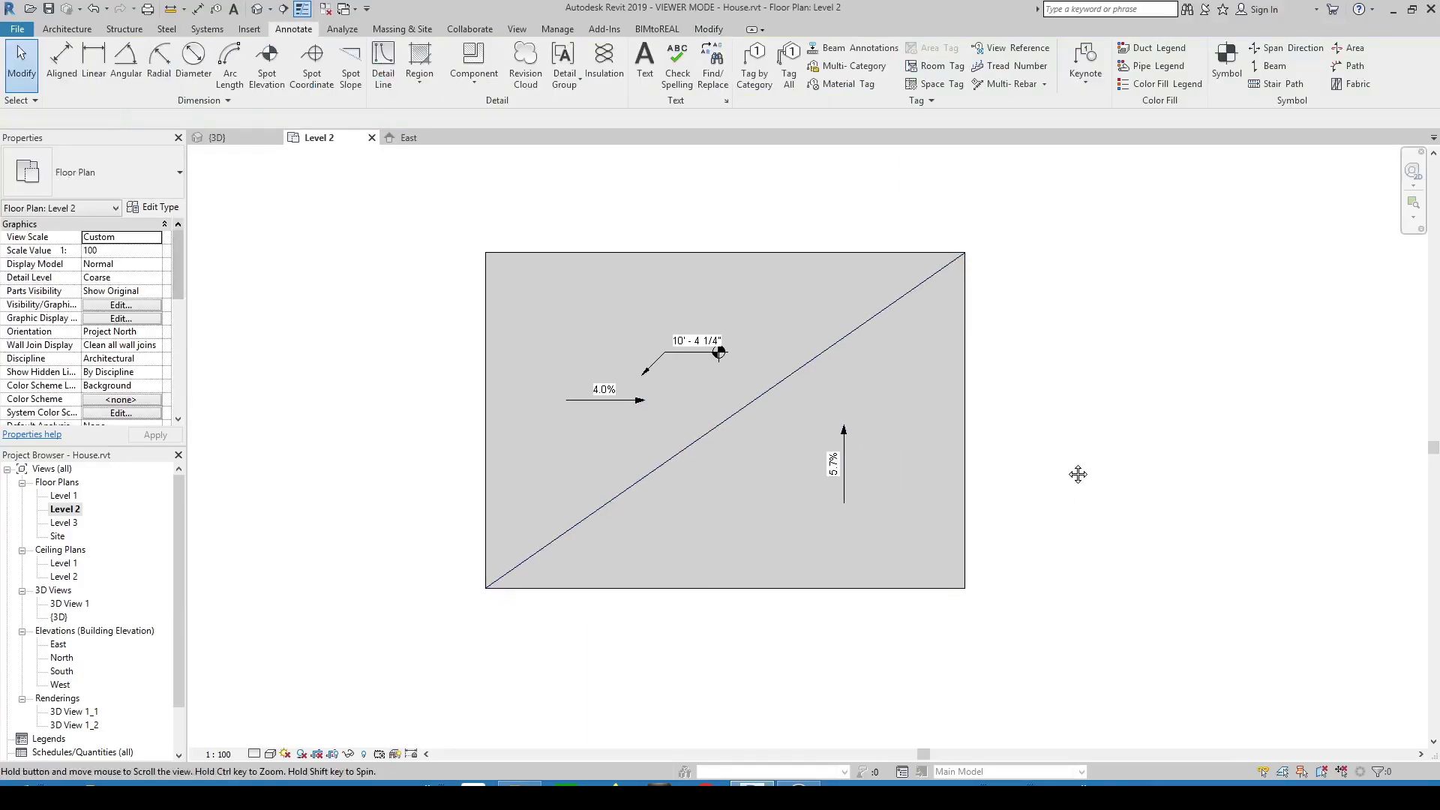